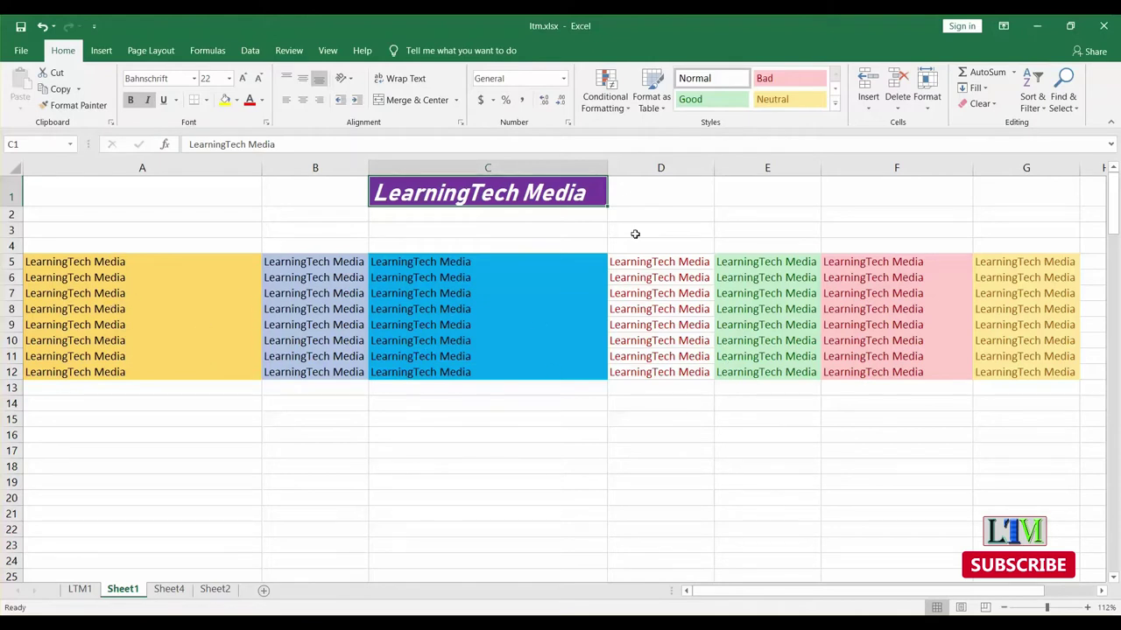
- Select the range D5:D12 containing the eight LearningTech Media entries
click(1063, 104)
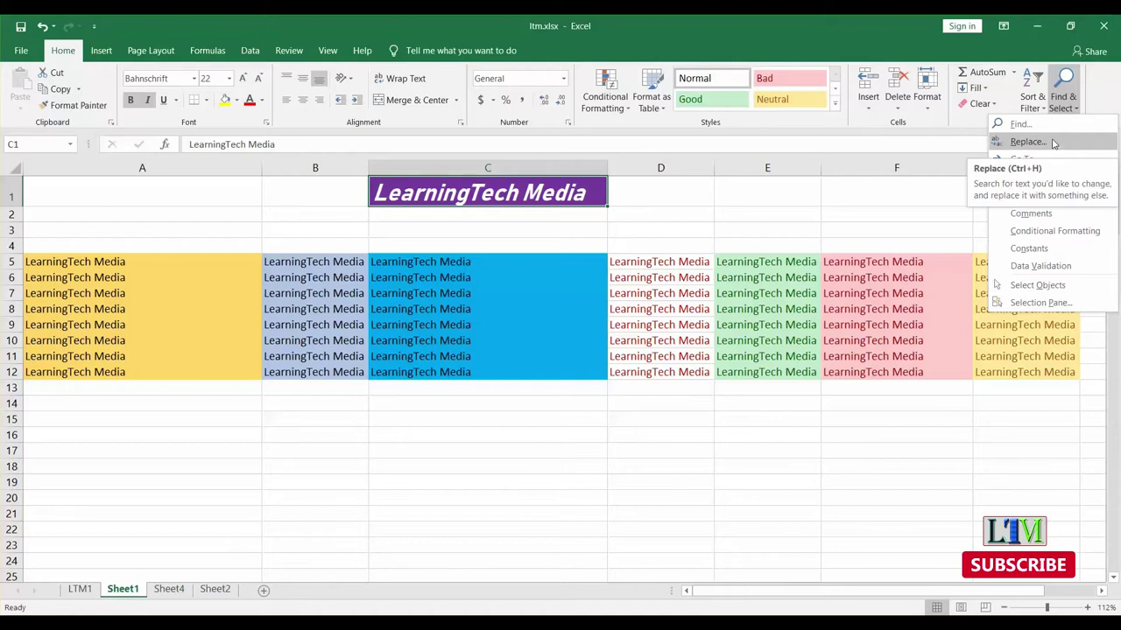
click(893, 415)
drag(608, 261, 692, 370)
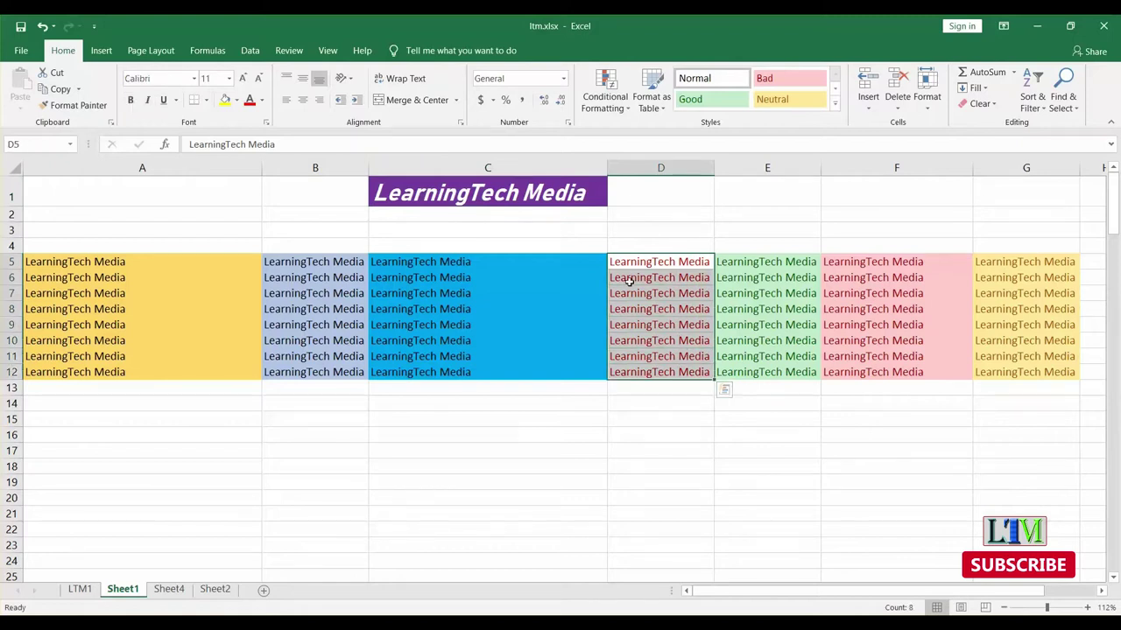
- Replace all 8 occurrences of LearningTech Media in D5:D12 with LTM
click(1067, 107)
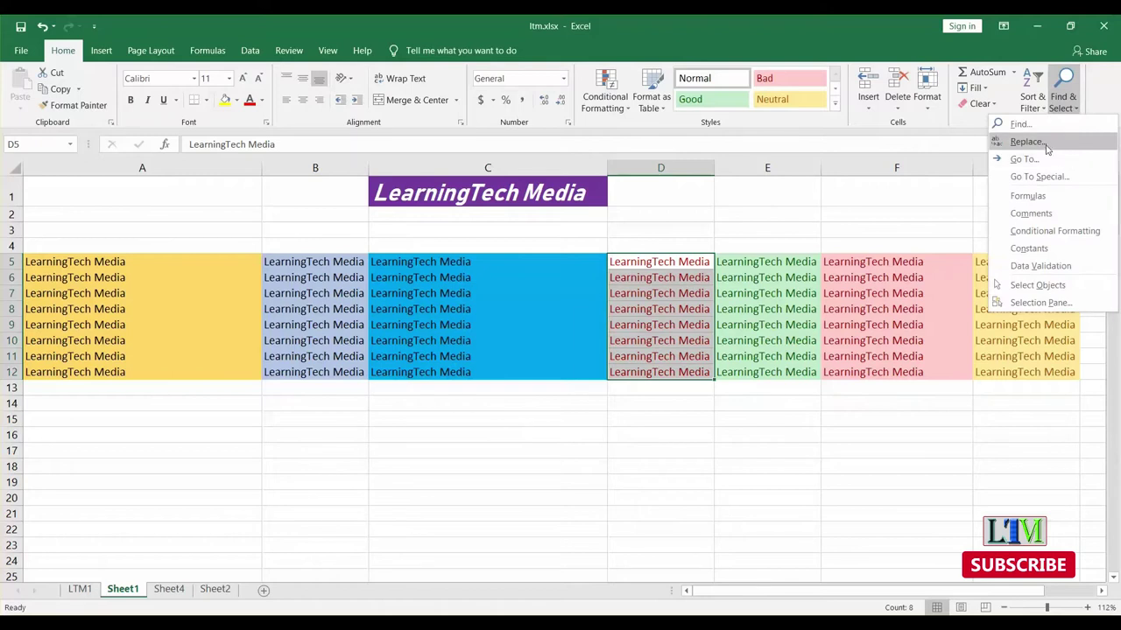
click(1048, 144)
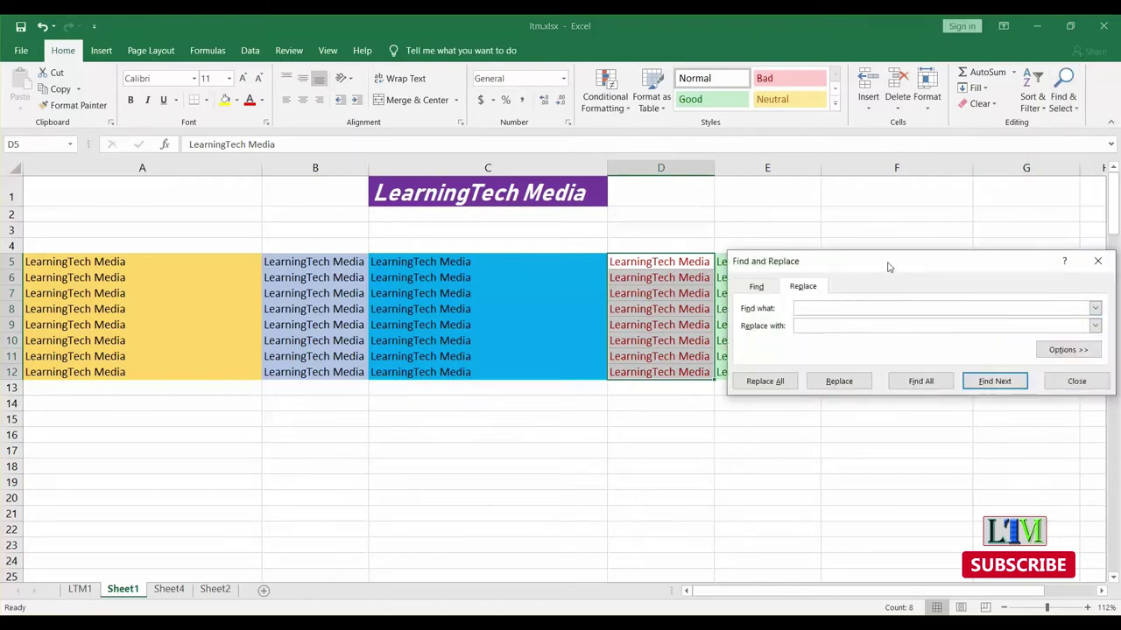
drag(888, 263, 908, 269)
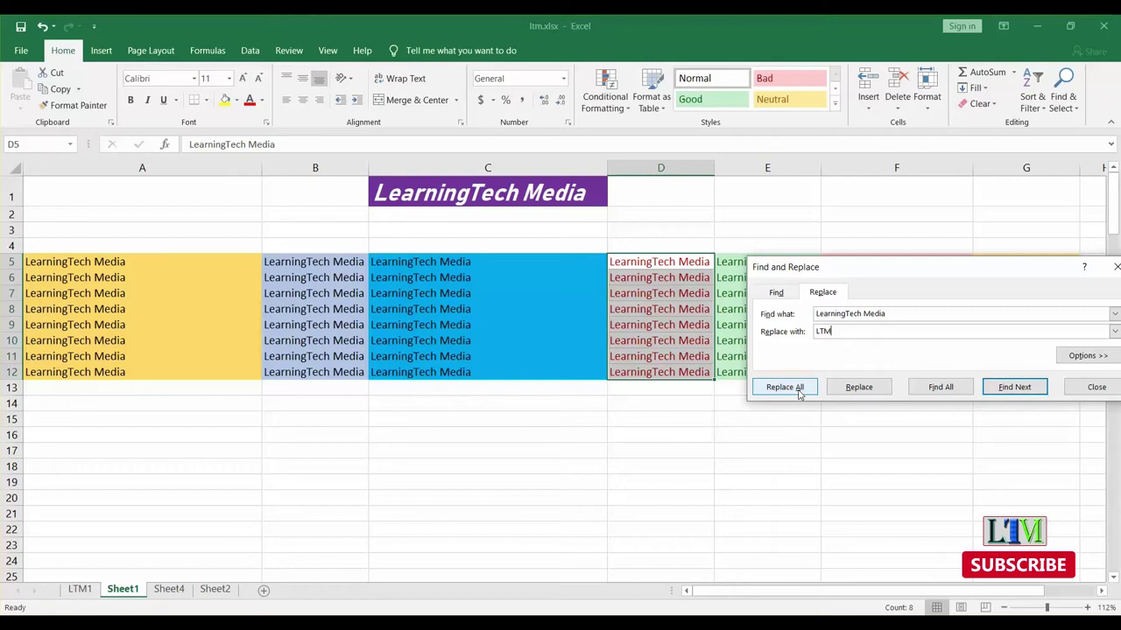
text(LTM)
click(798, 395)
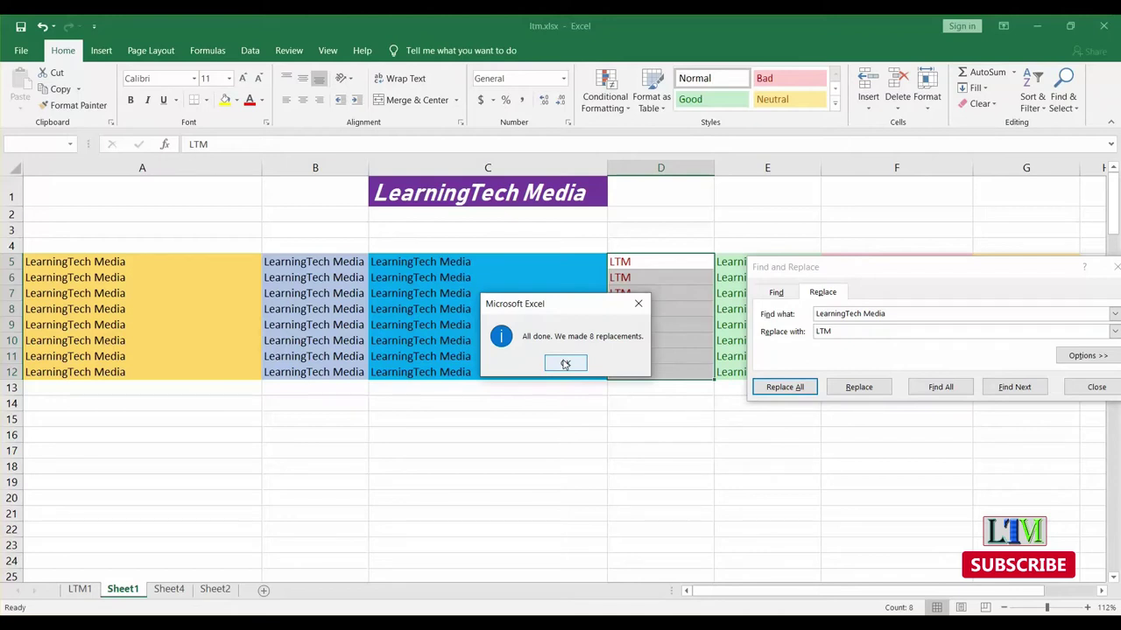
click(564, 364)
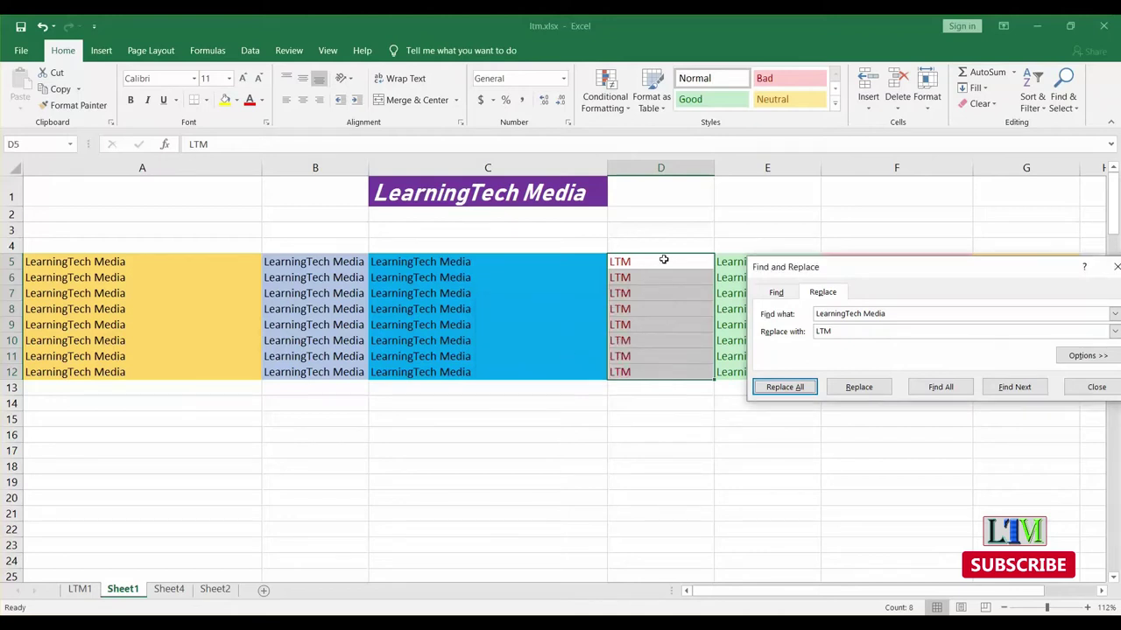
click(1115, 268)
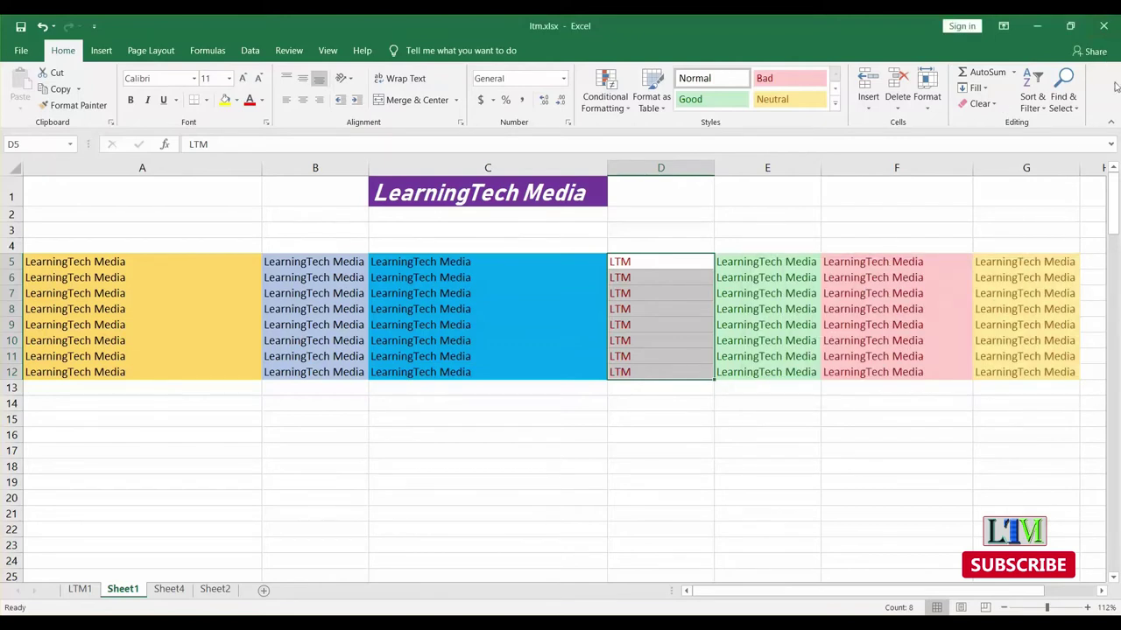
click(1065, 103)
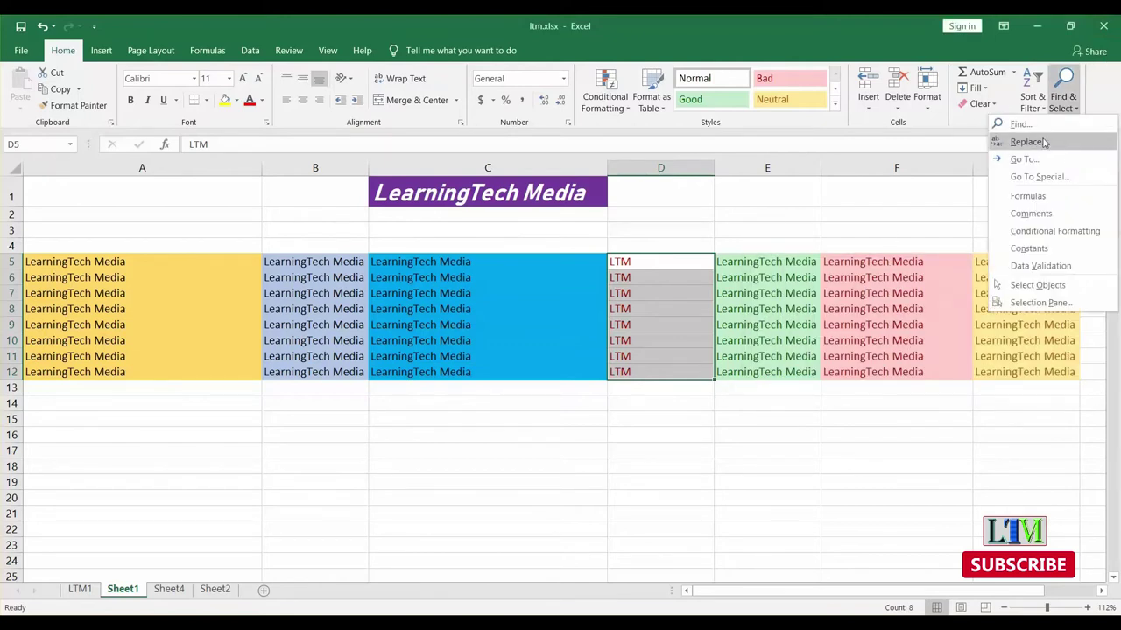
click(1042, 138)
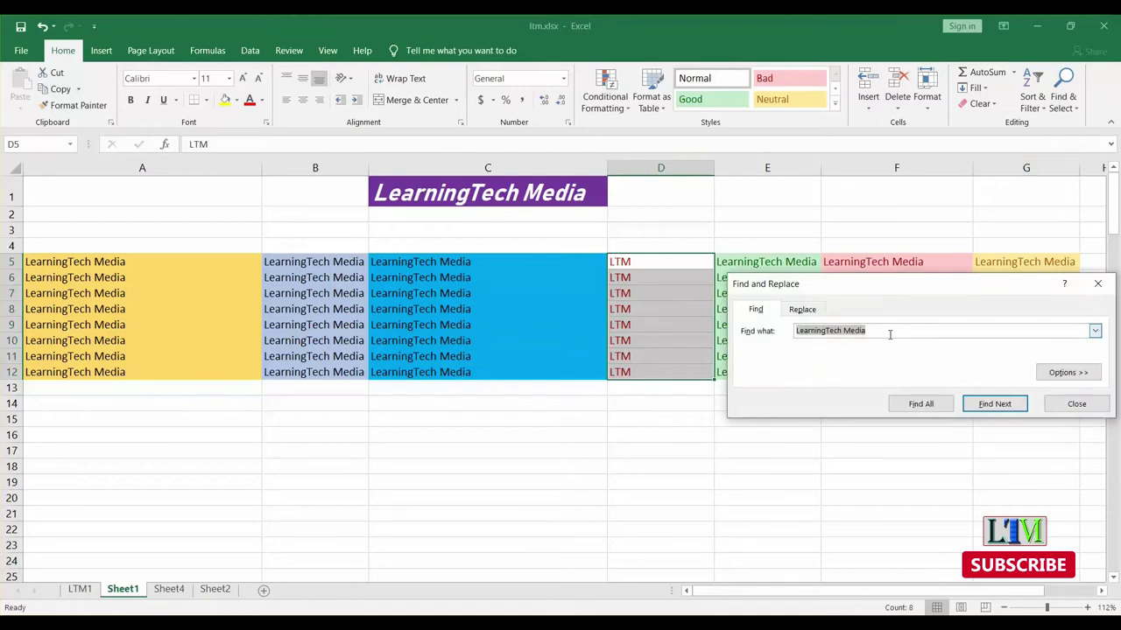
click(917, 406)
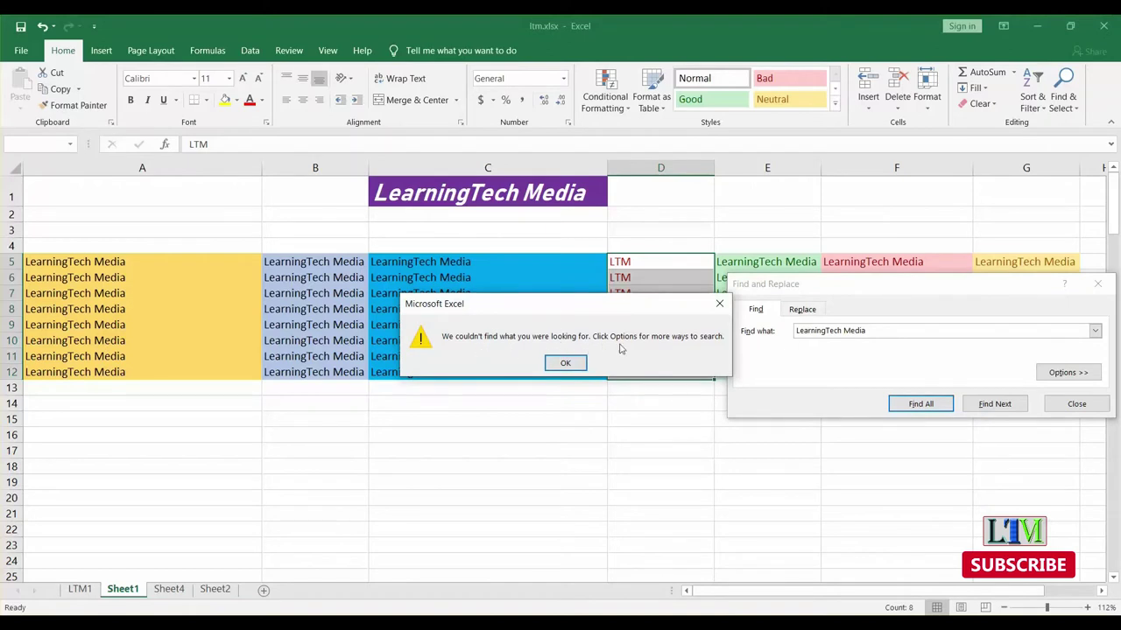
click(565, 363)
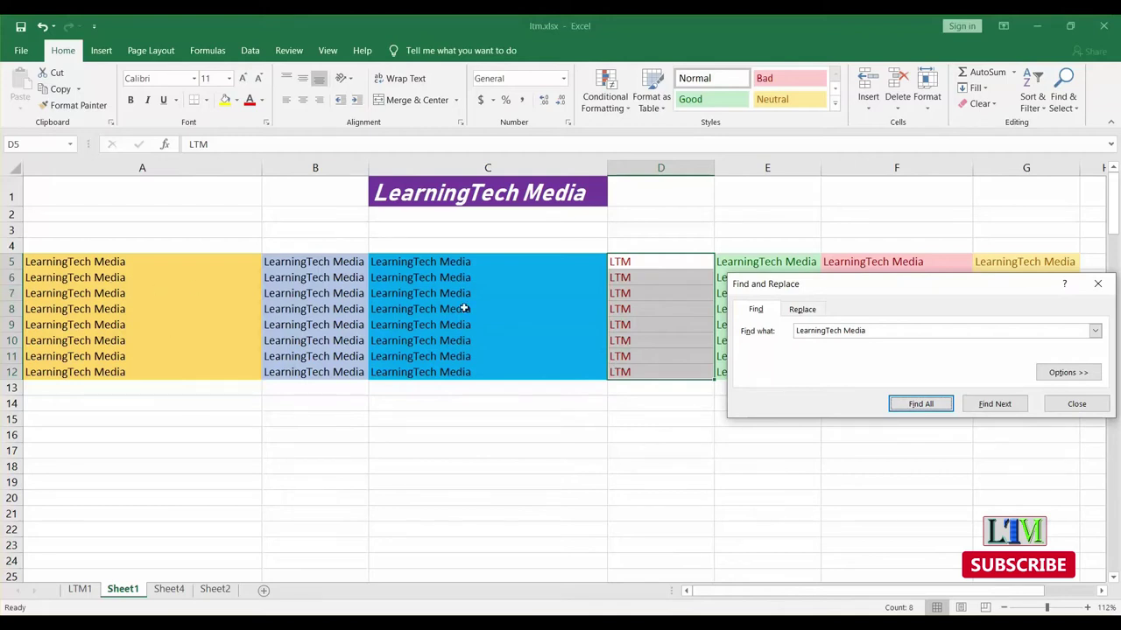
drag(1023, 285, 574, 359)
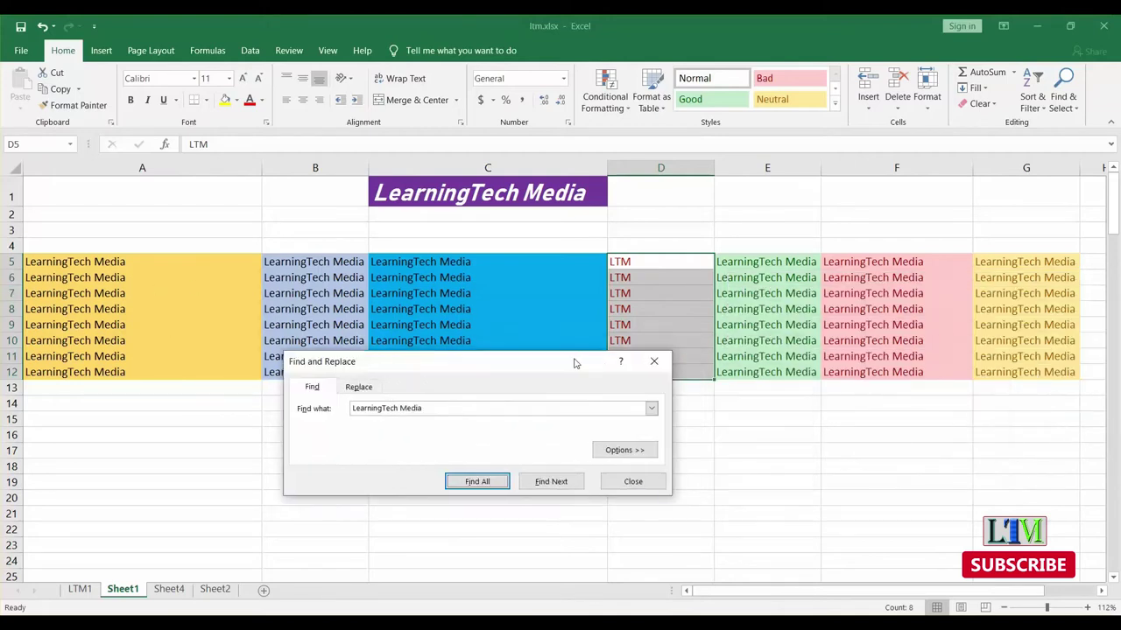
click(653, 362)
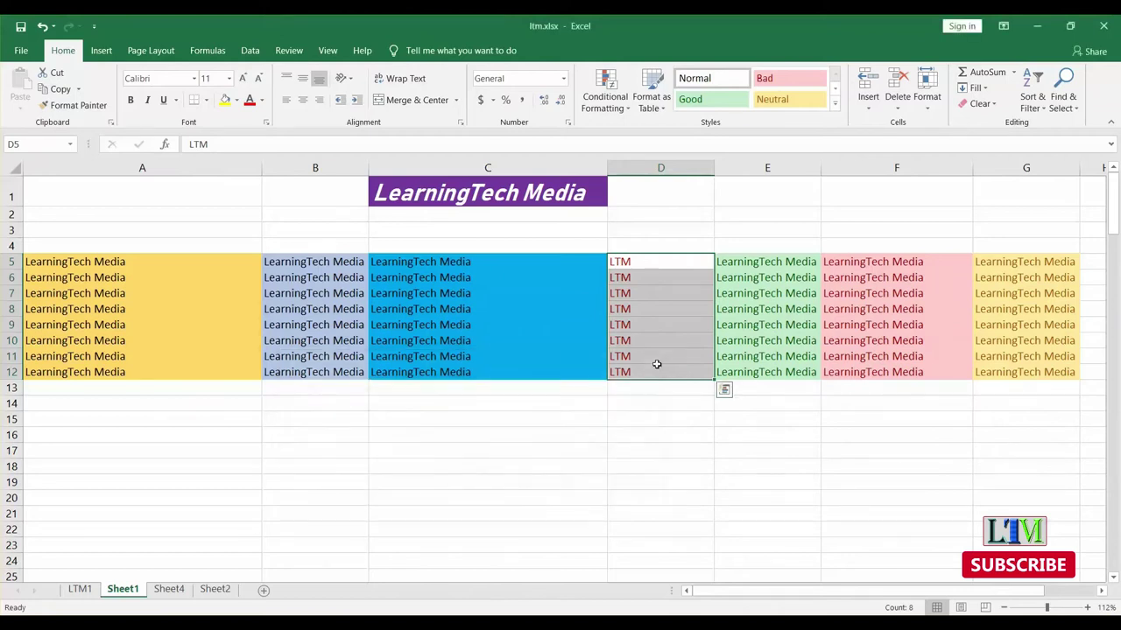
- Select the range B5:C12
click(943, 347)
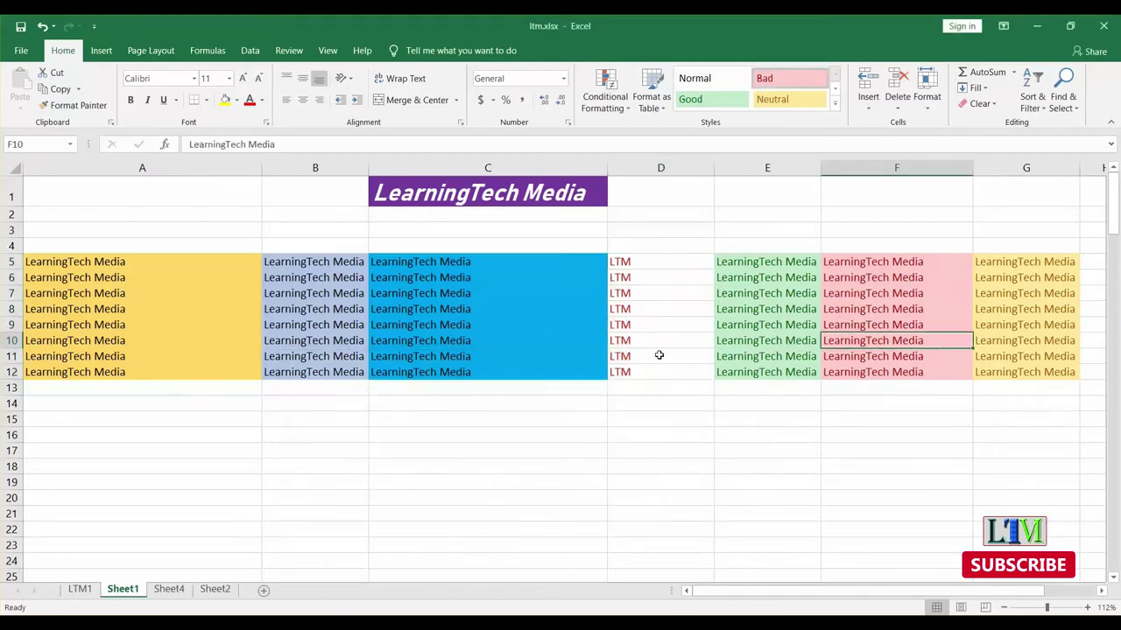
click(449, 308)
mouse_move(374, 260)
mouse_down()
mouse_move(294, 346)
mouse_move(294, 371)
mouse_up()
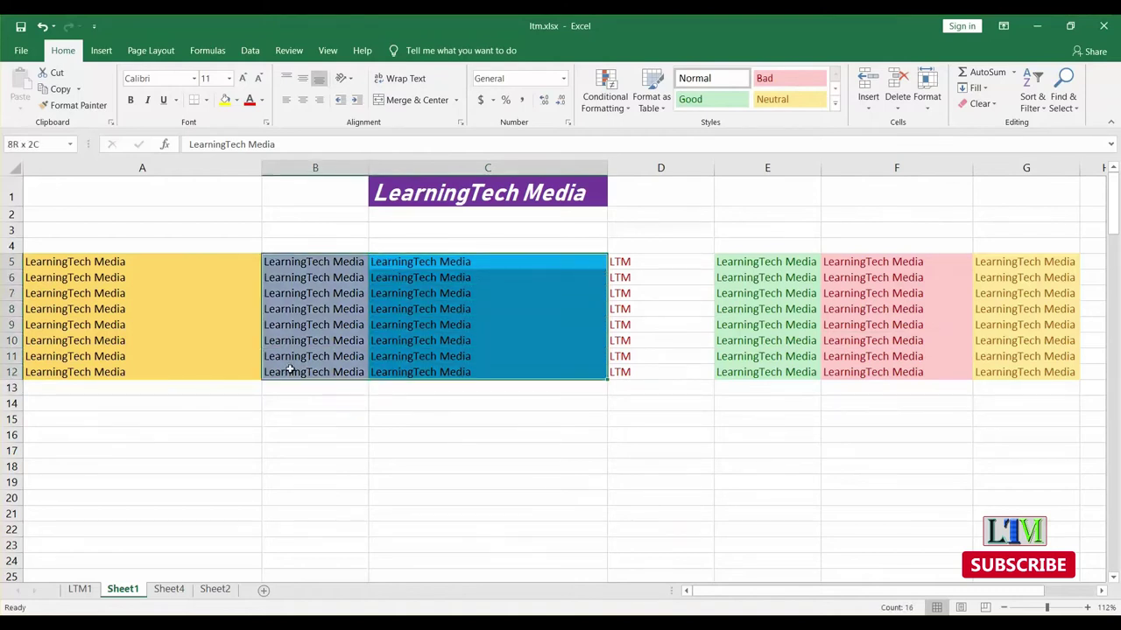
- Open Find for LearningTech Media and place the dialog beside the data
click(1073, 109)
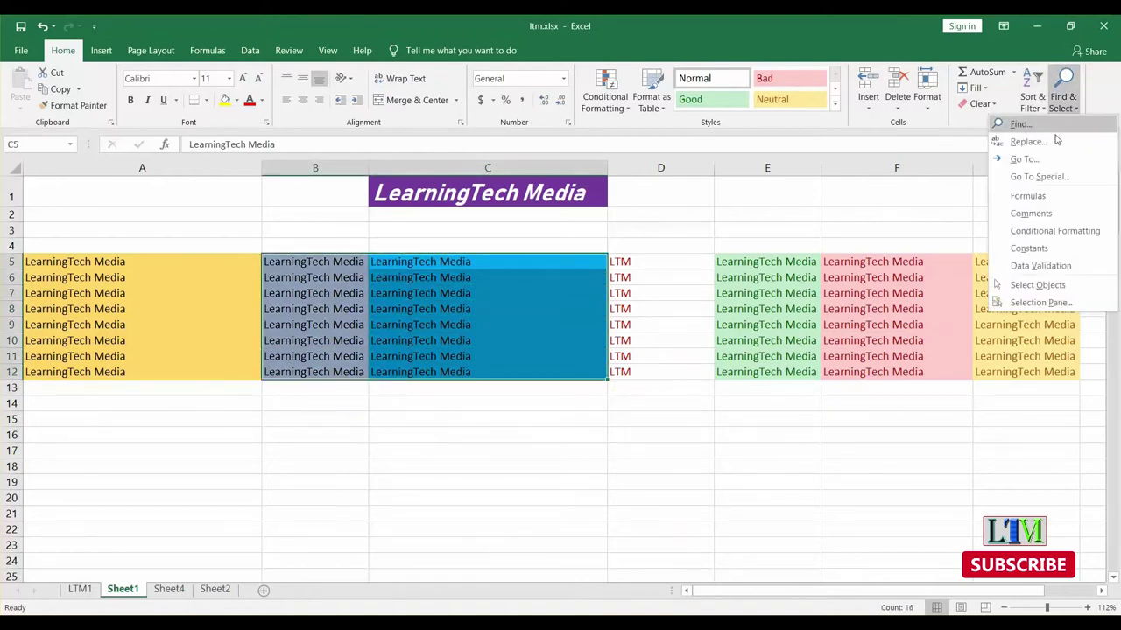
click(1046, 140)
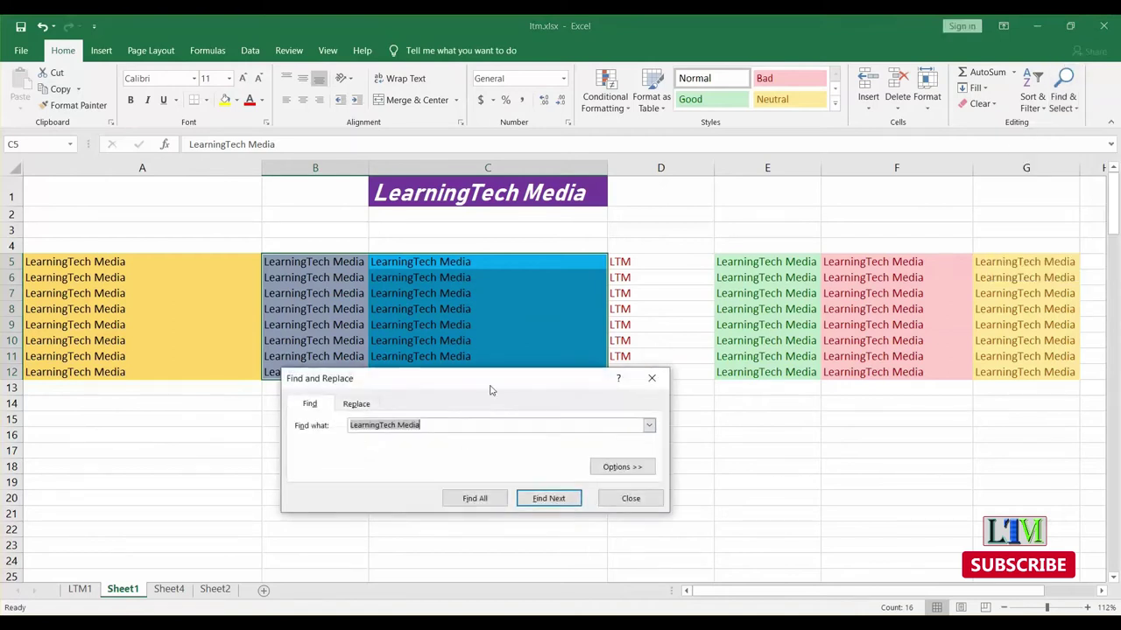
drag(490, 386, 1021, 315)
double_click(946, 302)
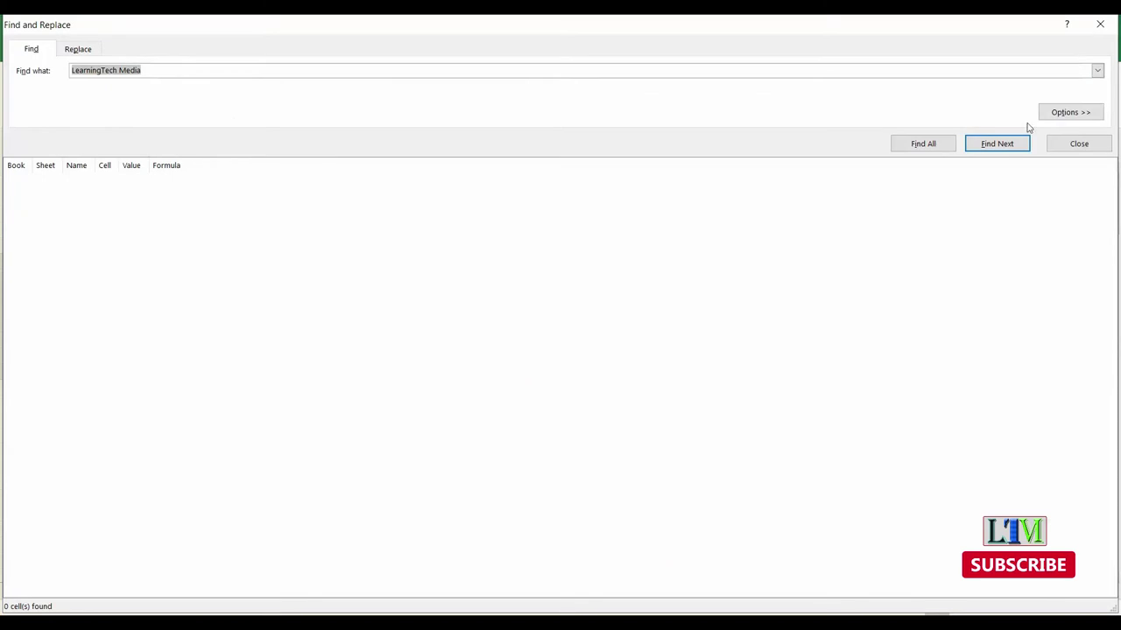
double_click(1009, 30)
drag(1018, 311, 923, 249)
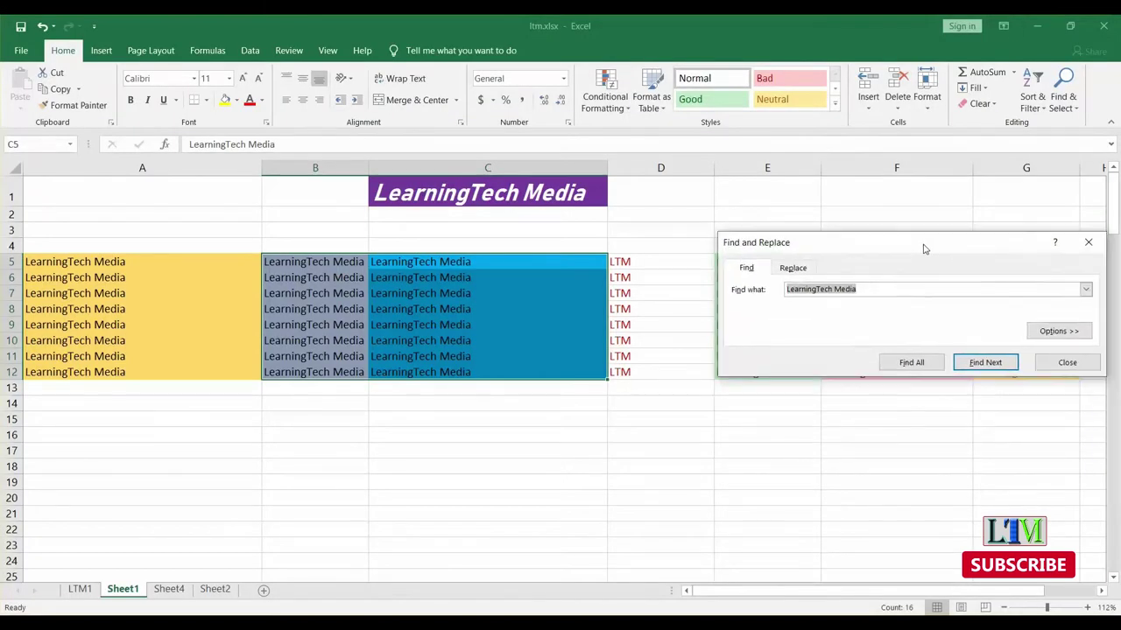
- Find all LearningTech Media cells in B5:C12, listing 16 matches
click(935, 362)
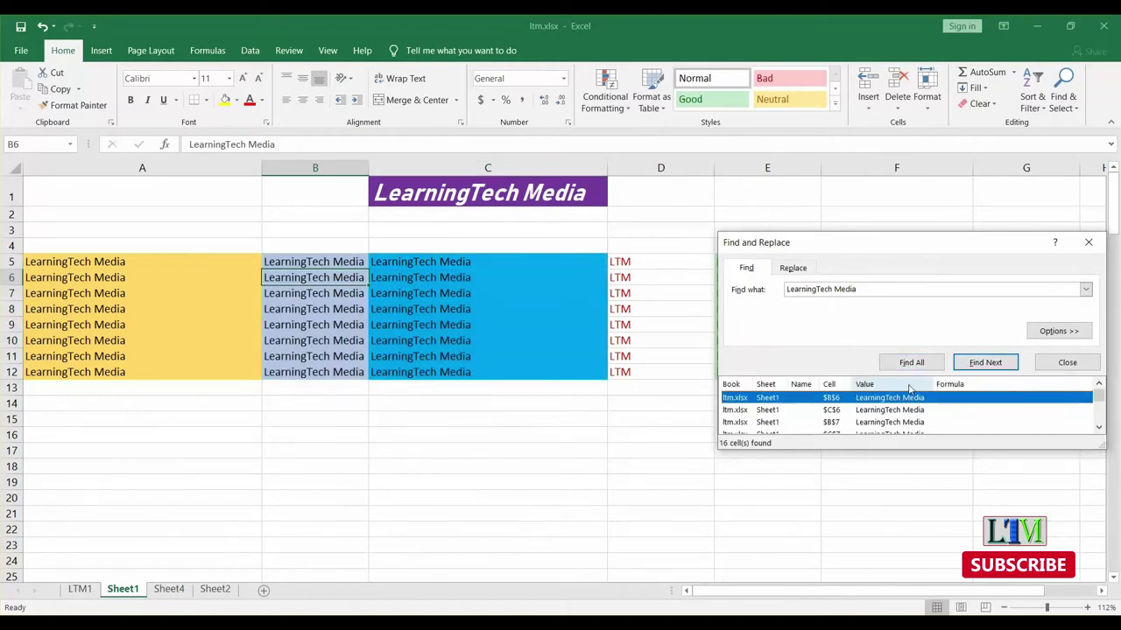
scroll(858, 412, down, 2)
scroll(869, 421, down, 2)
scroll(867, 419, up, 1)
scroll(867, 418, up, 2)
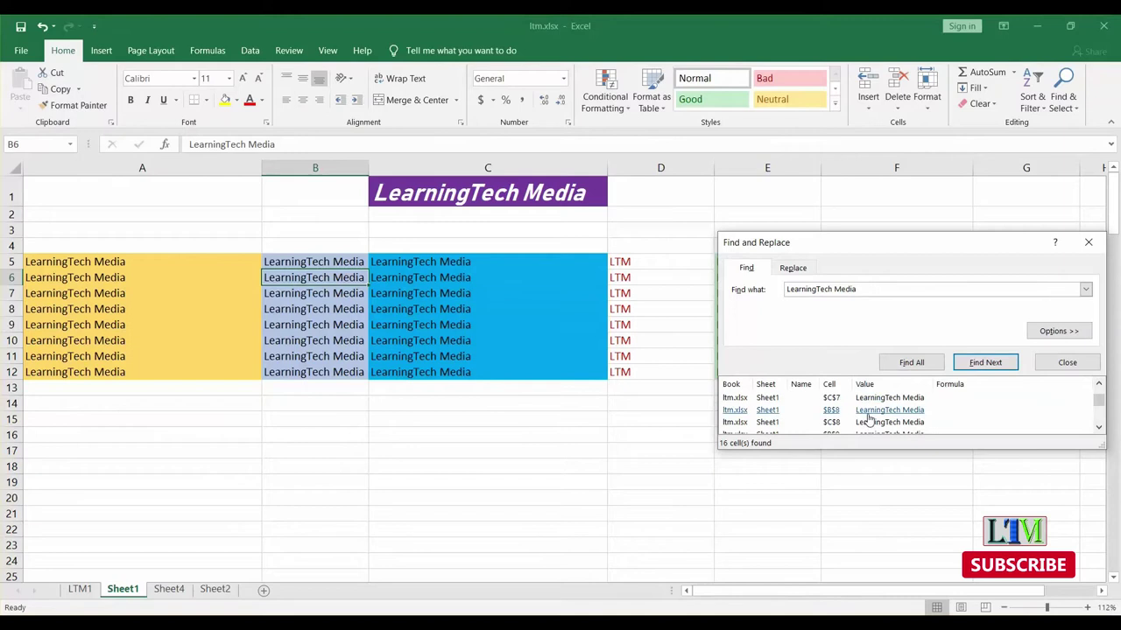
scroll(841, 414, up, 1)
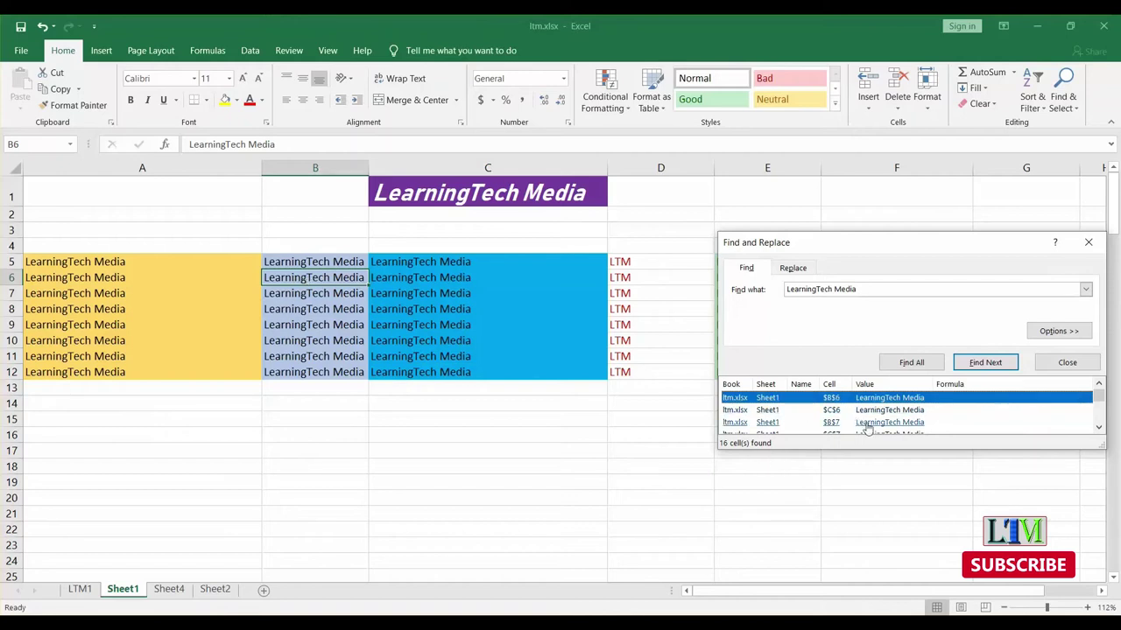
- Jump to the B7, B5 and C6 matches from the results list
click(909, 423)
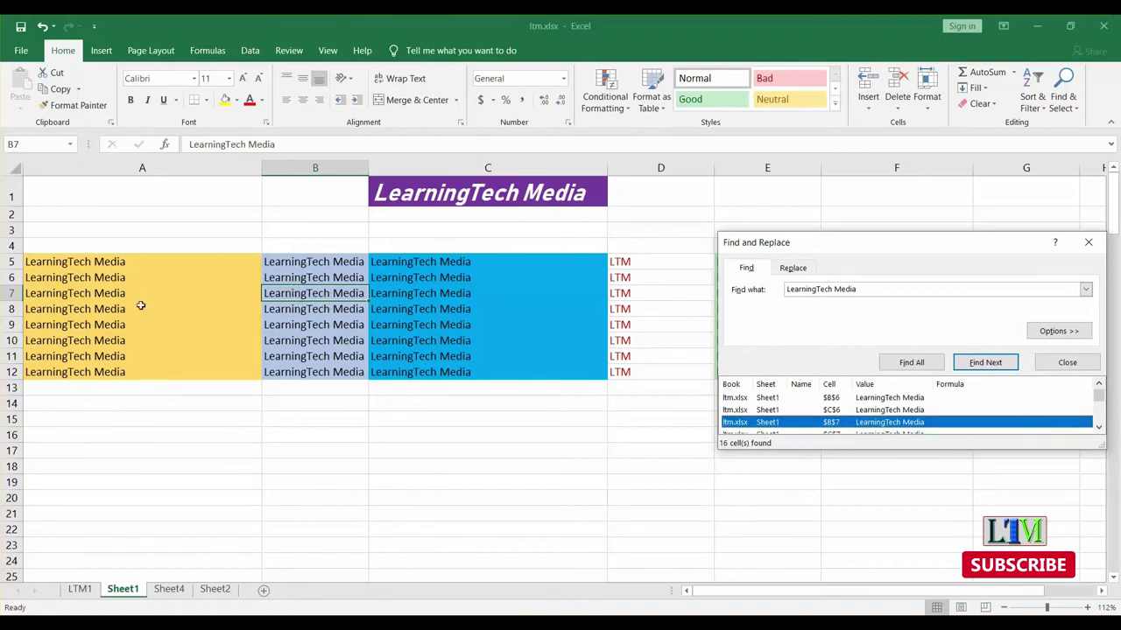
click(459, 313)
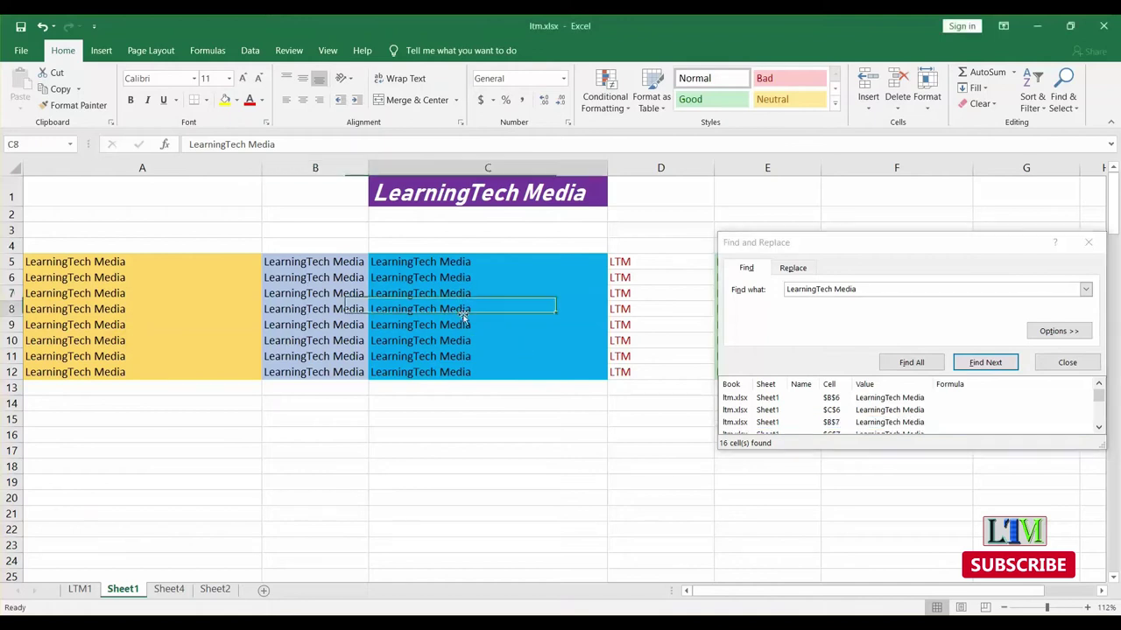
scroll(839, 421, down, 1)
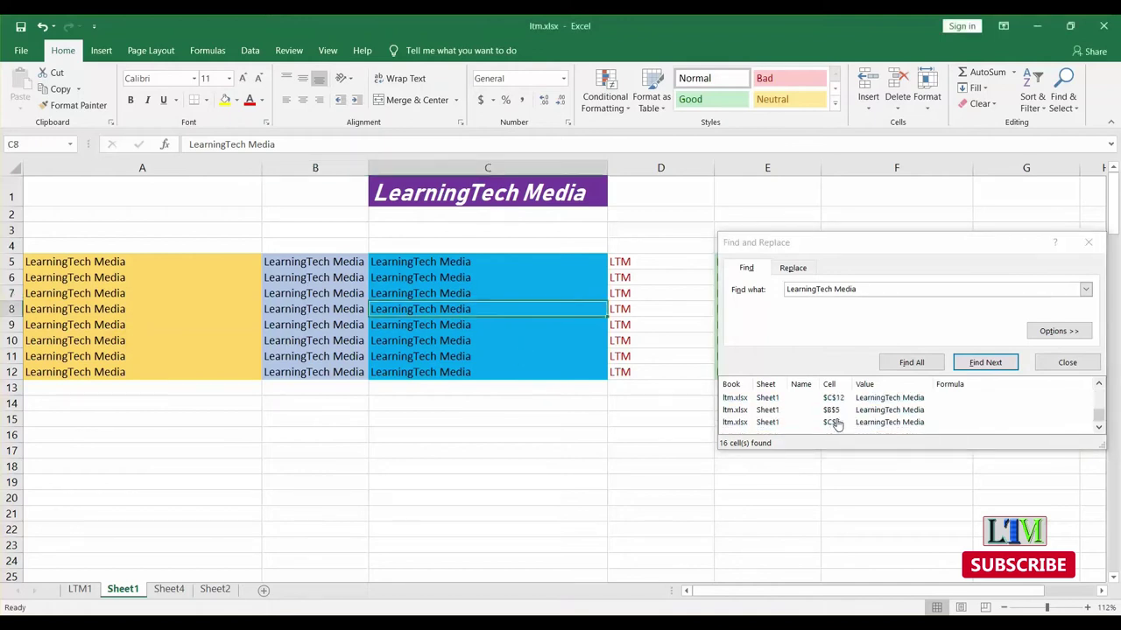
scroll(839, 420, down, 3)
scroll(838, 420, down, 2)
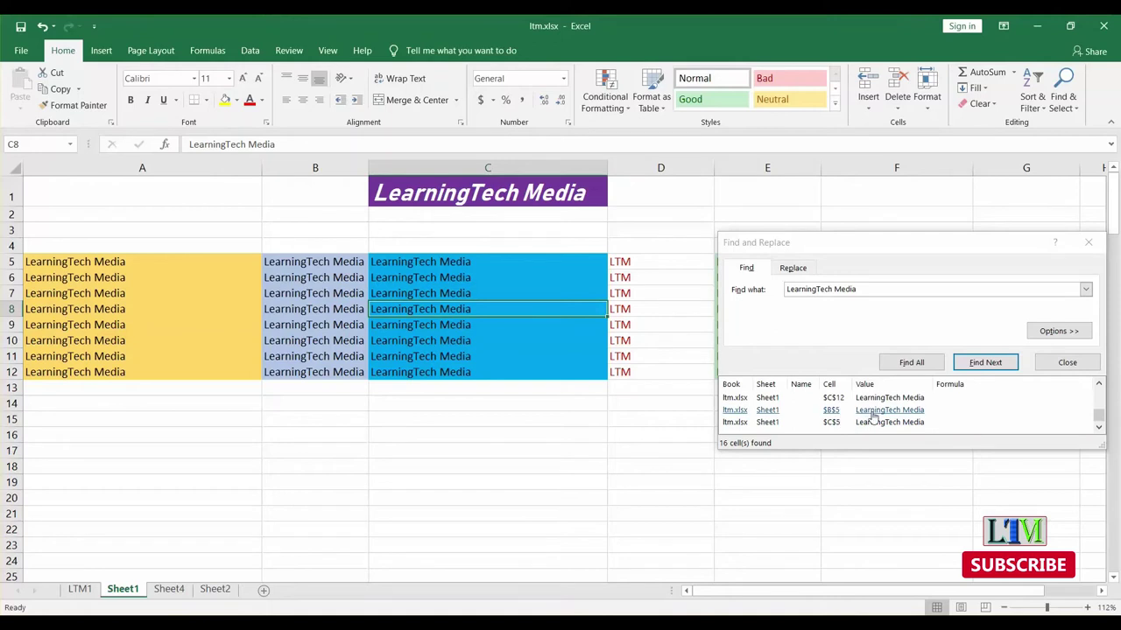
click(873, 412)
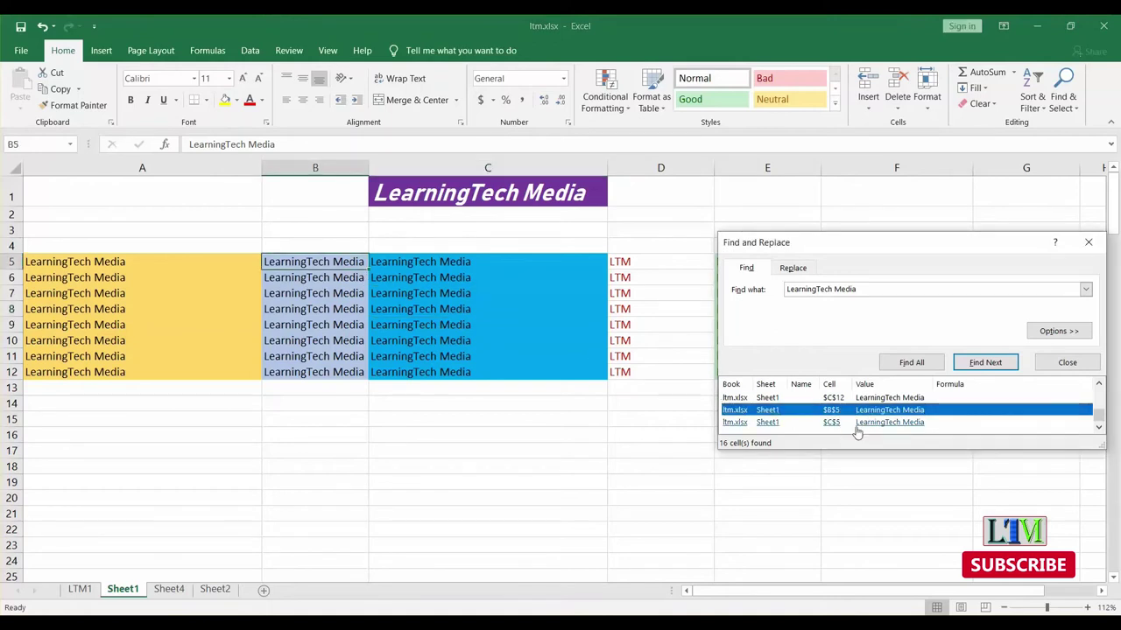
scroll(946, 415, up, 2)
scroll(910, 408, up, 1)
scroll(889, 397, up, 2)
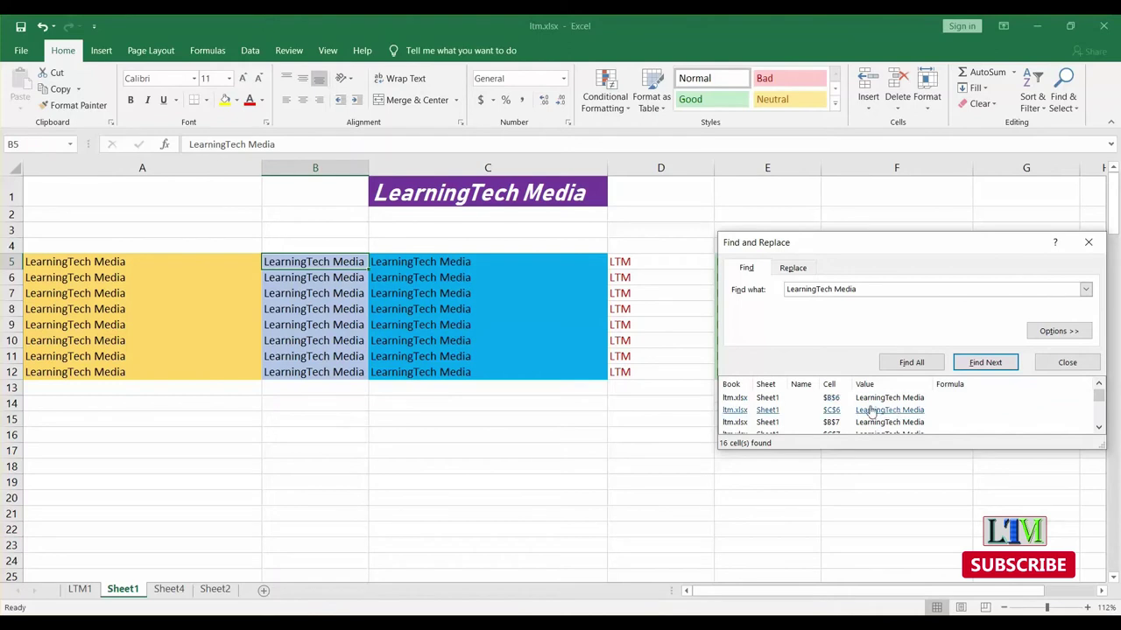
click(871, 410)
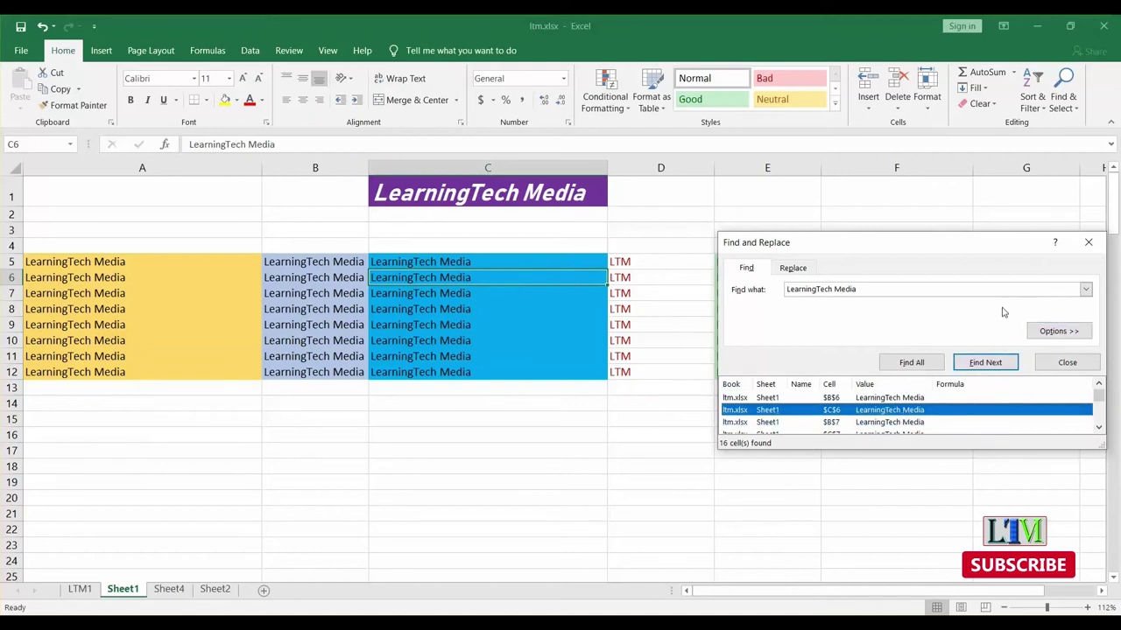
- Close Find and Replace and select the range E5:E12
click(1088, 242)
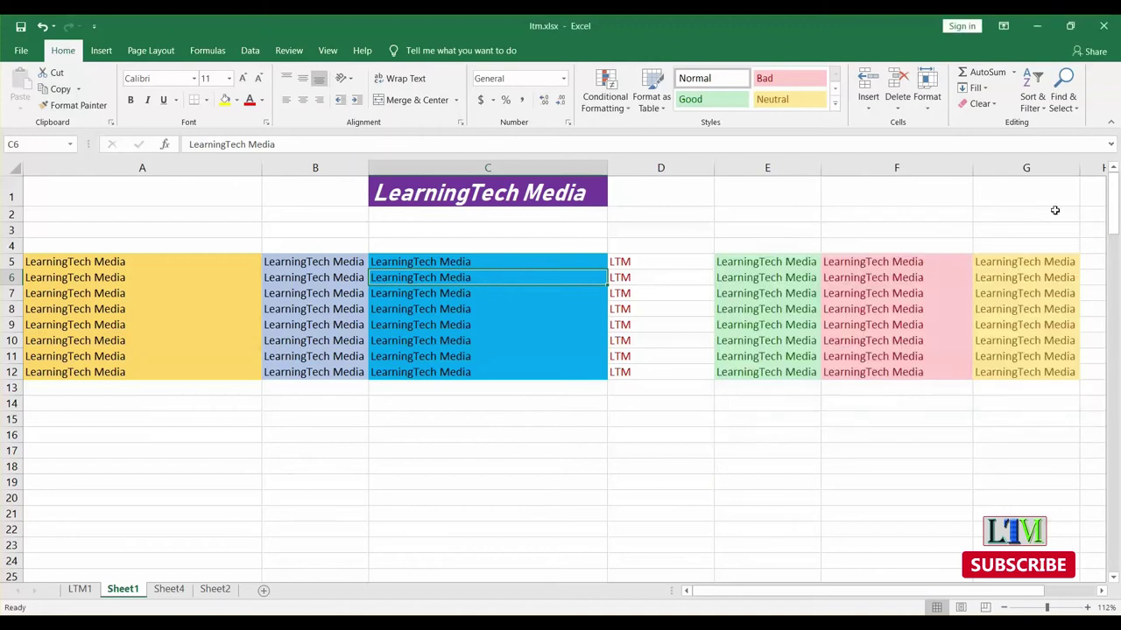
click(706, 368)
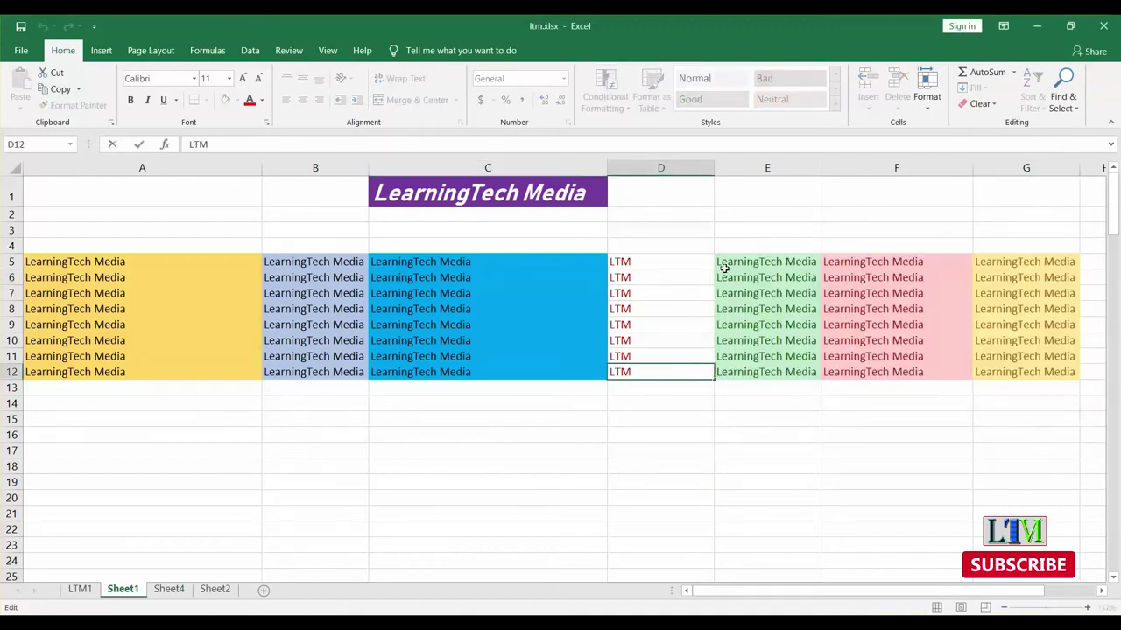
drag(724, 264, 806, 372)
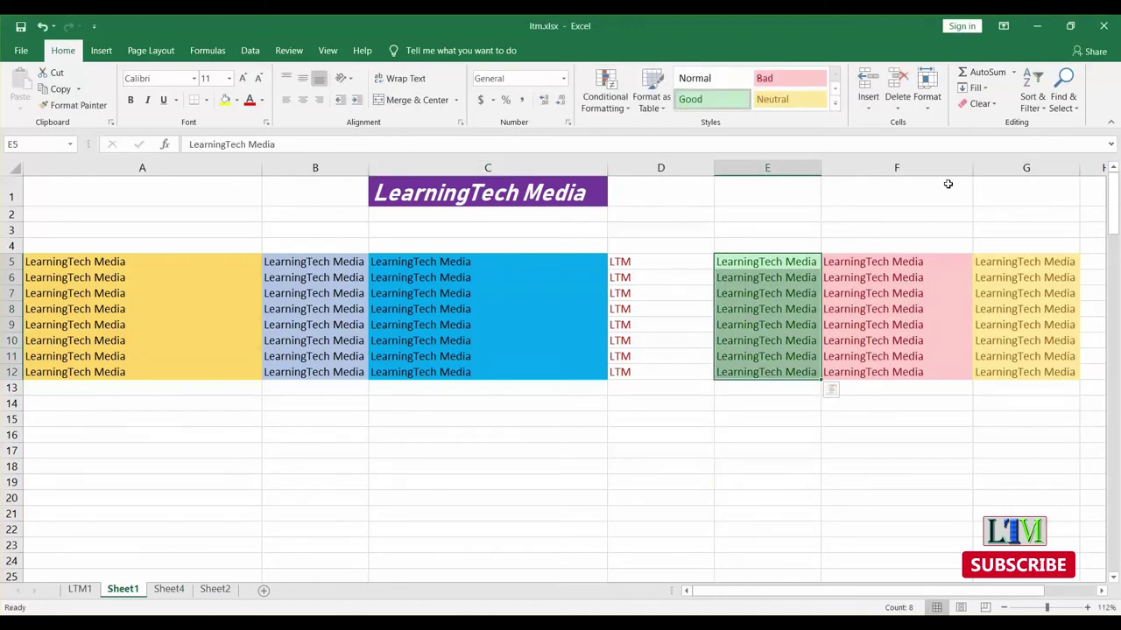
- Run Go To Special for Comments on E5:E12, which finds no cells
click(1073, 113)
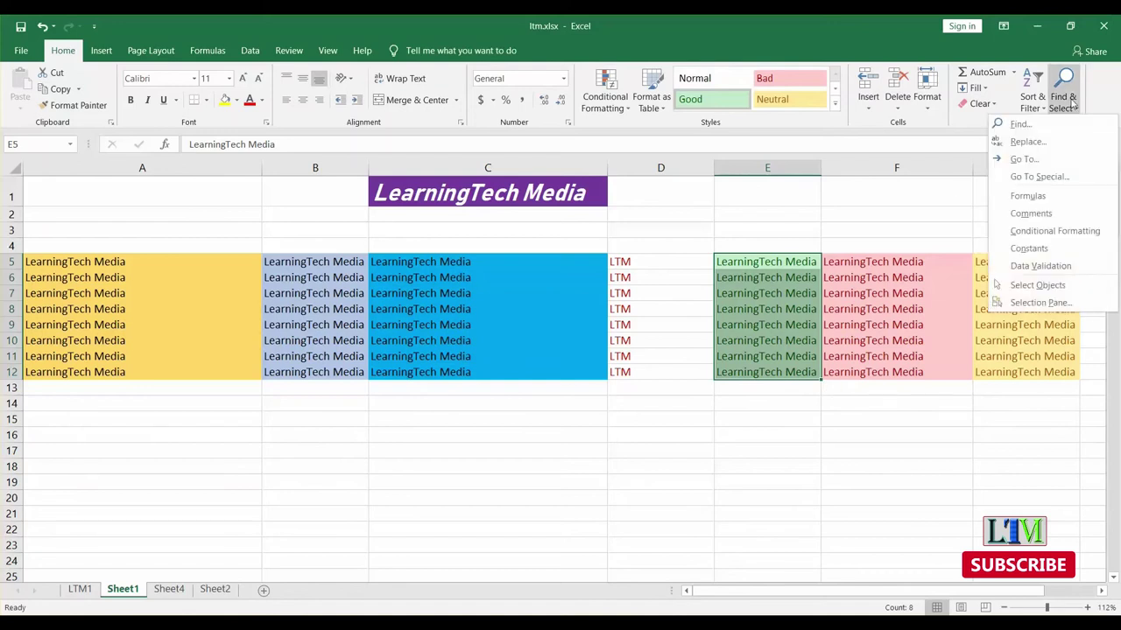
click(1027, 160)
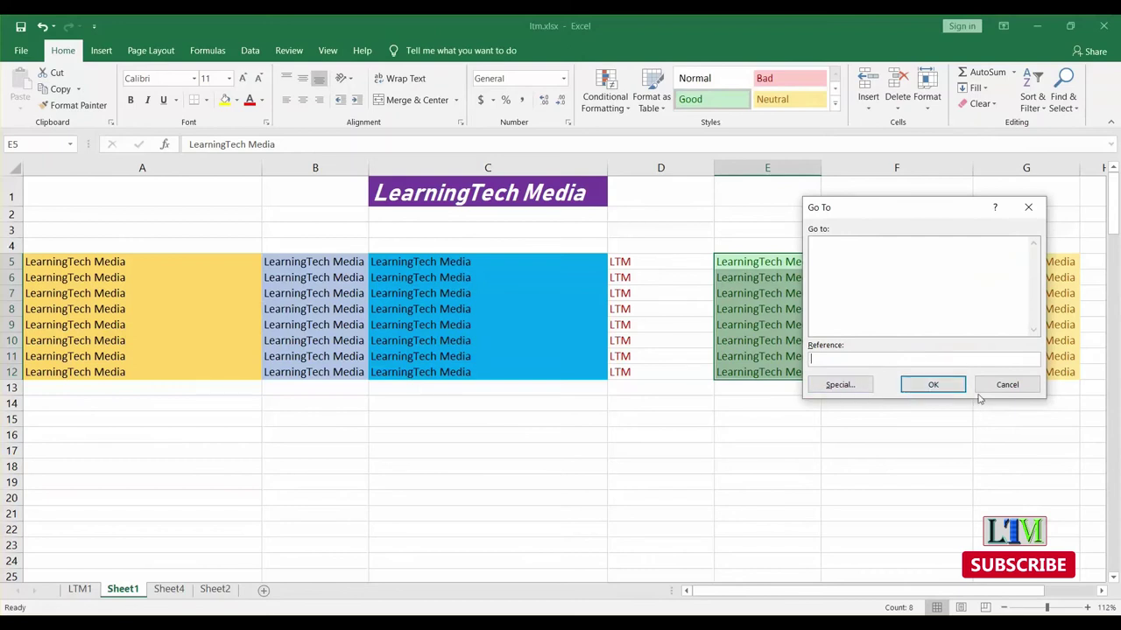
click(857, 390)
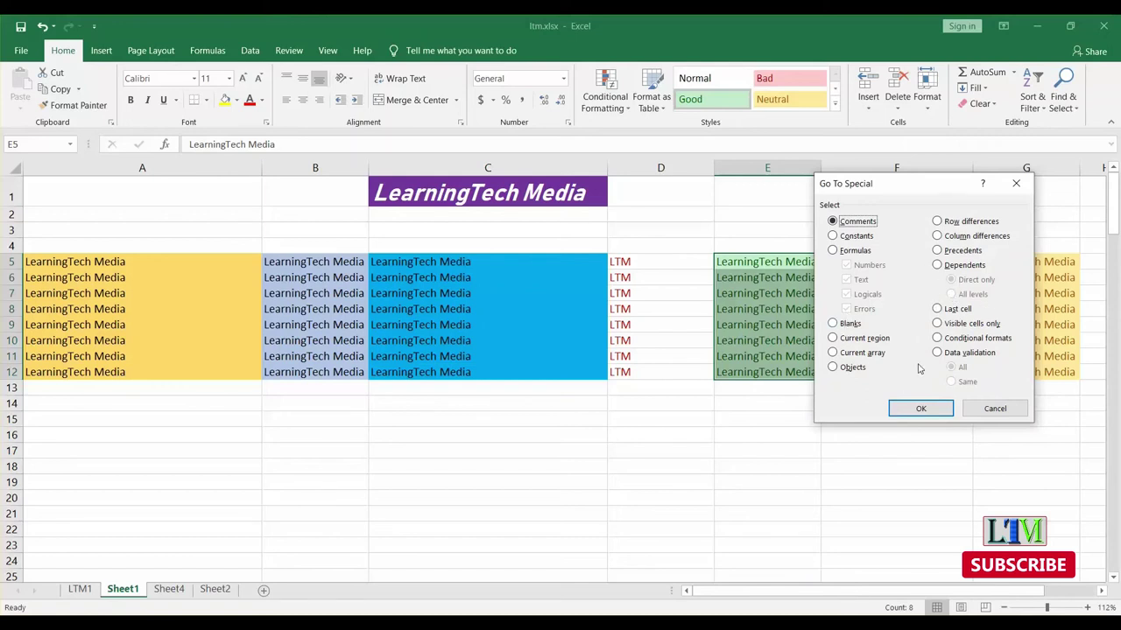
click(928, 409)
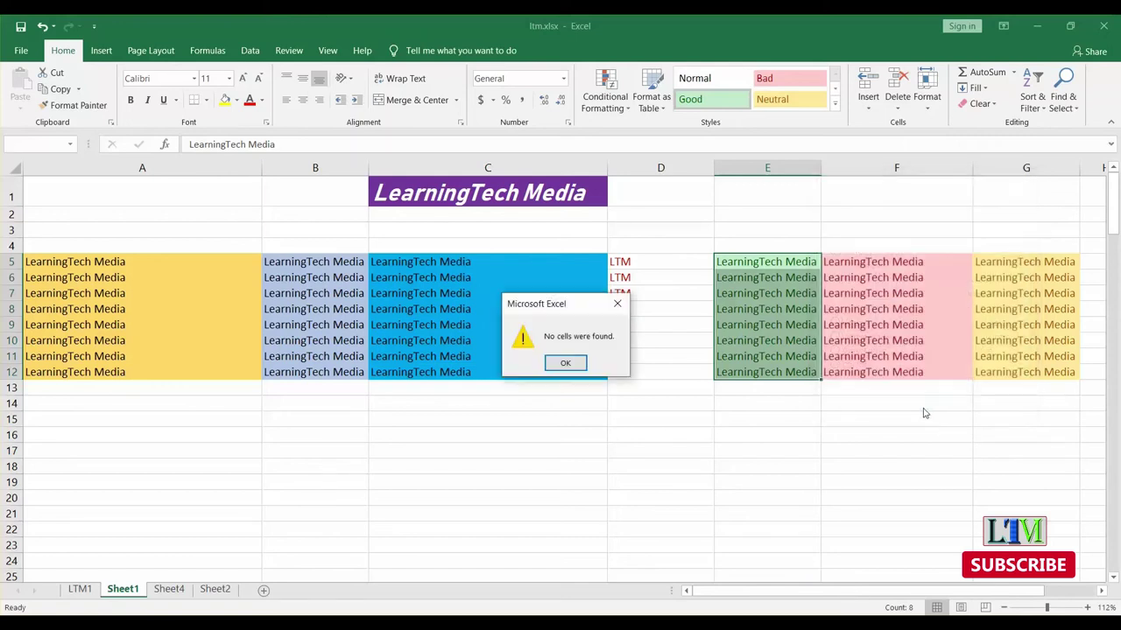
click(565, 363)
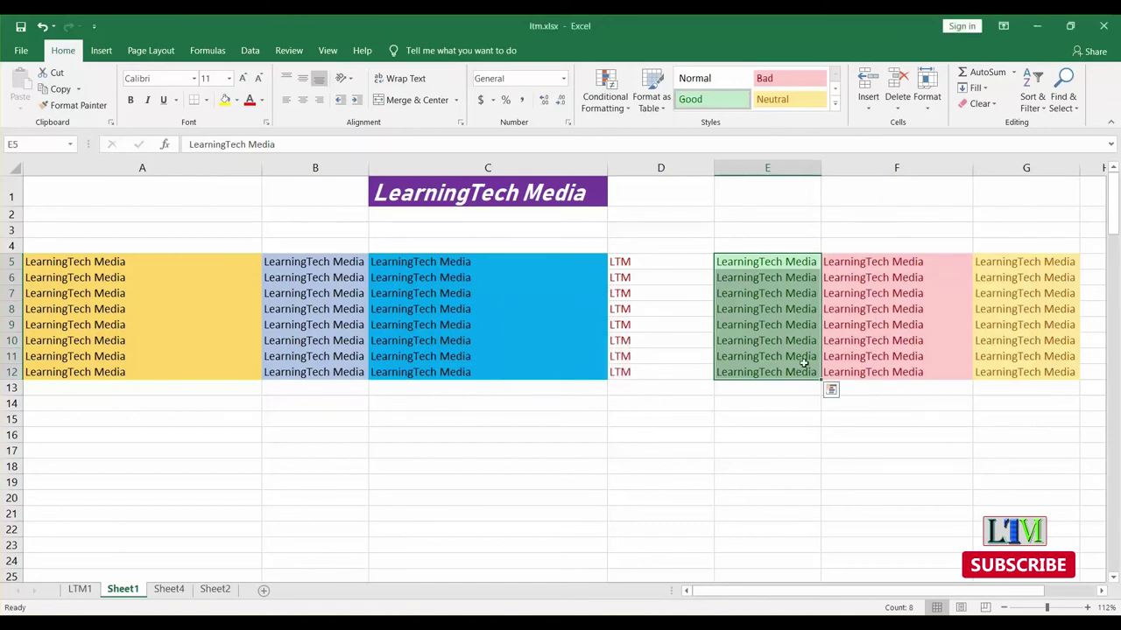
- Add a new comment reading 'ltm' to cell E5
click(765, 464)
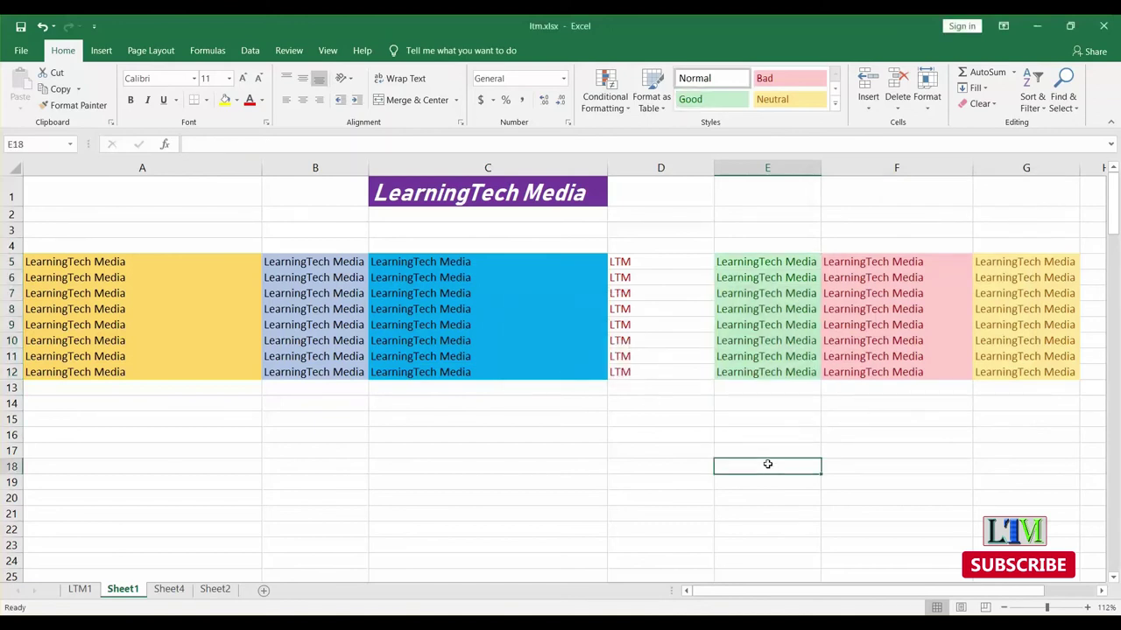
click(764, 293)
click(772, 260)
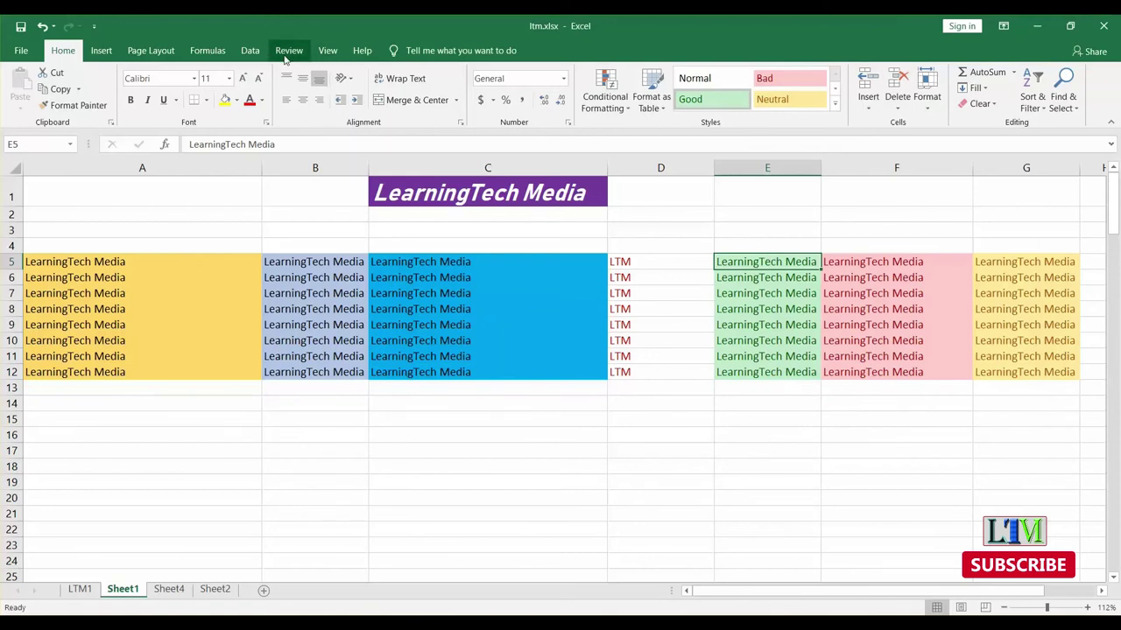
click(287, 52)
click(267, 98)
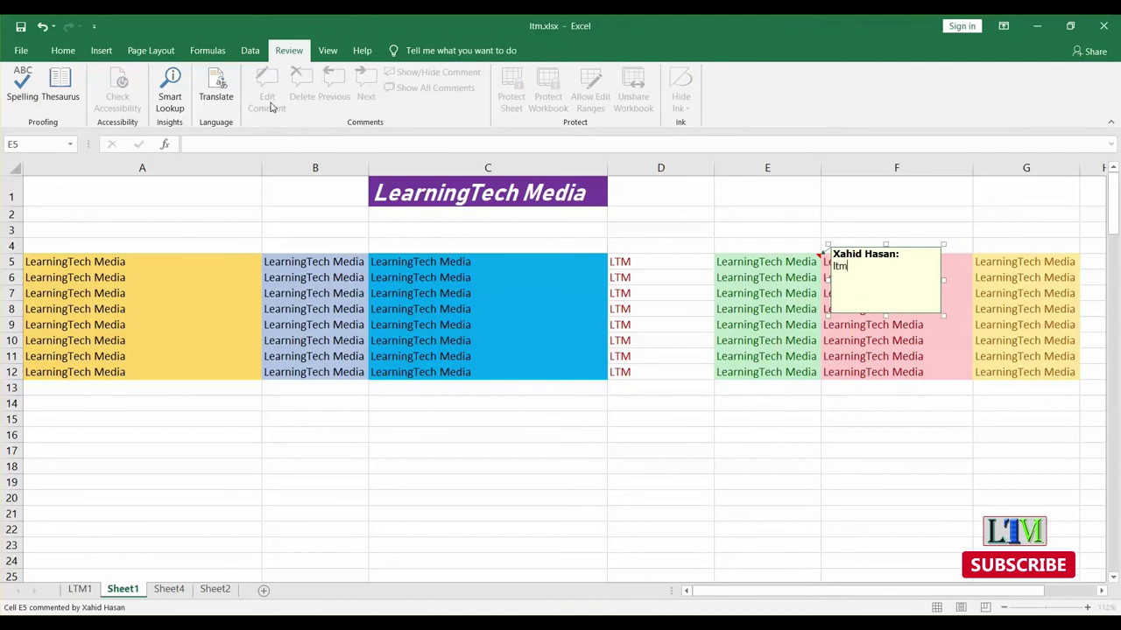
click(753, 421)
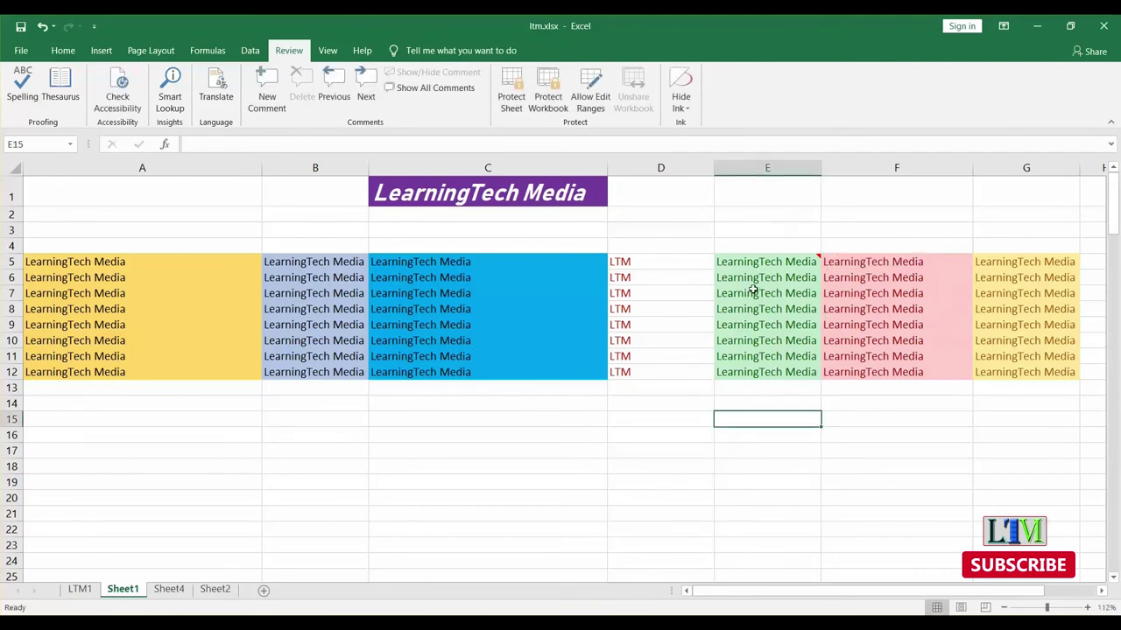
- Select the range E5:E13, cancelling an accidental move of E5 onto E7
click(735, 268)
drag(734, 270, 736, 303)
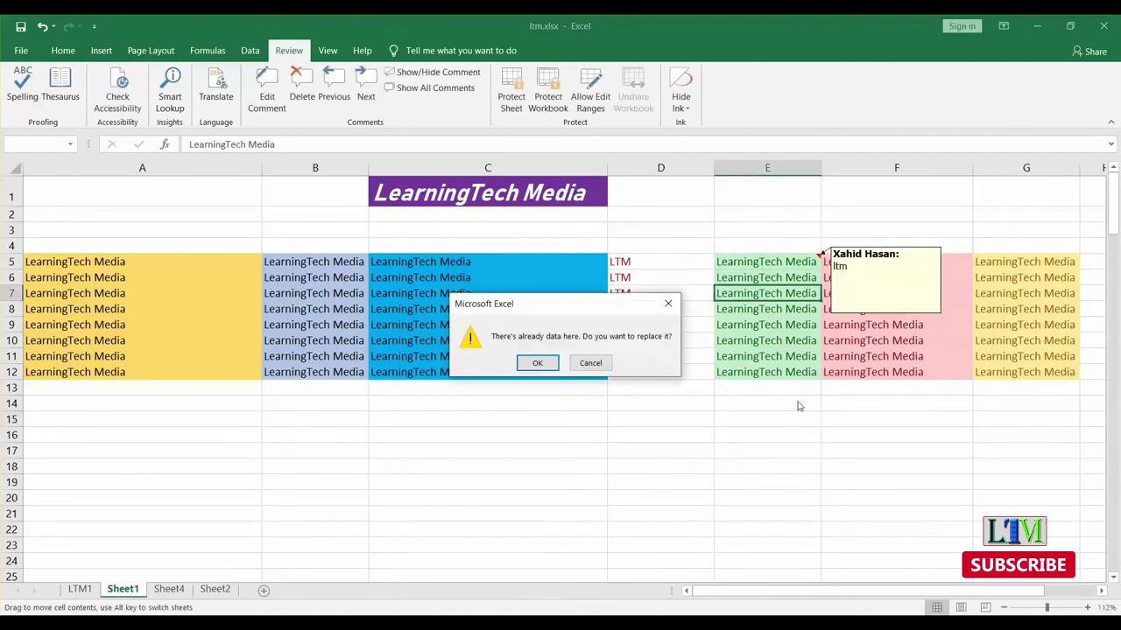
click(608, 365)
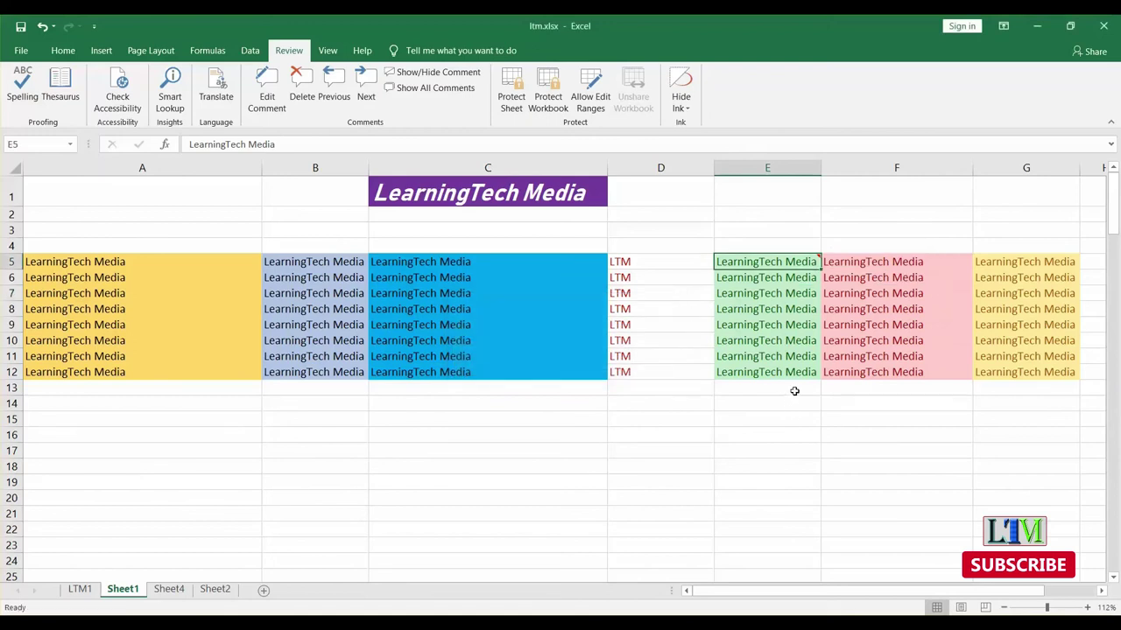
drag(794, 392, 820, 249)
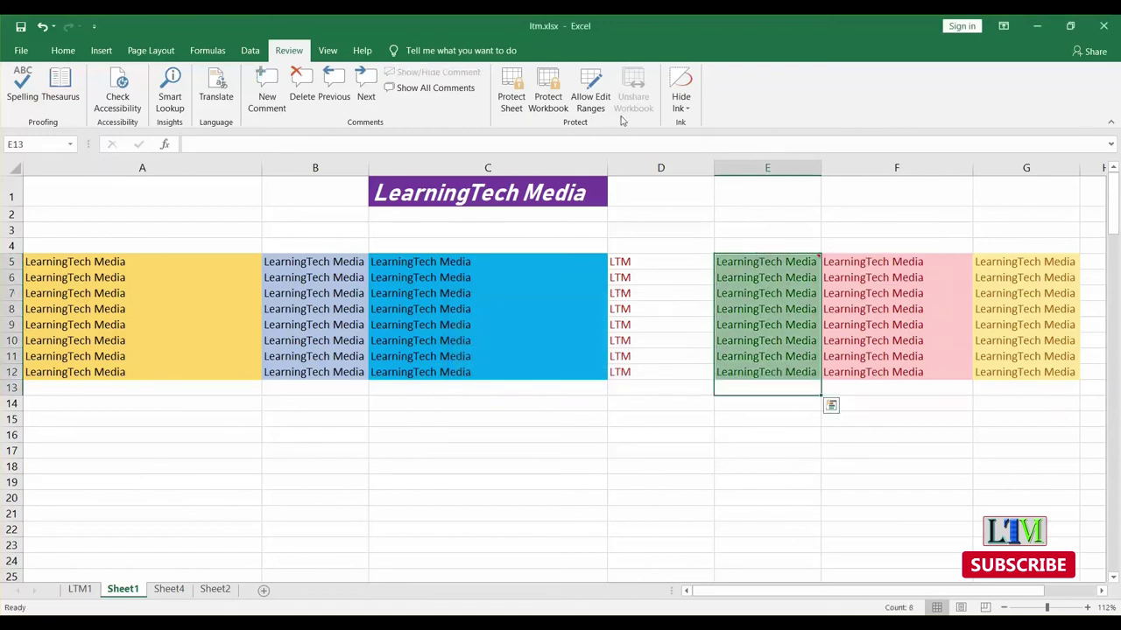
- Use Go To Special > Comments on E5:E13 to select comment cell E5
click(63, 50)
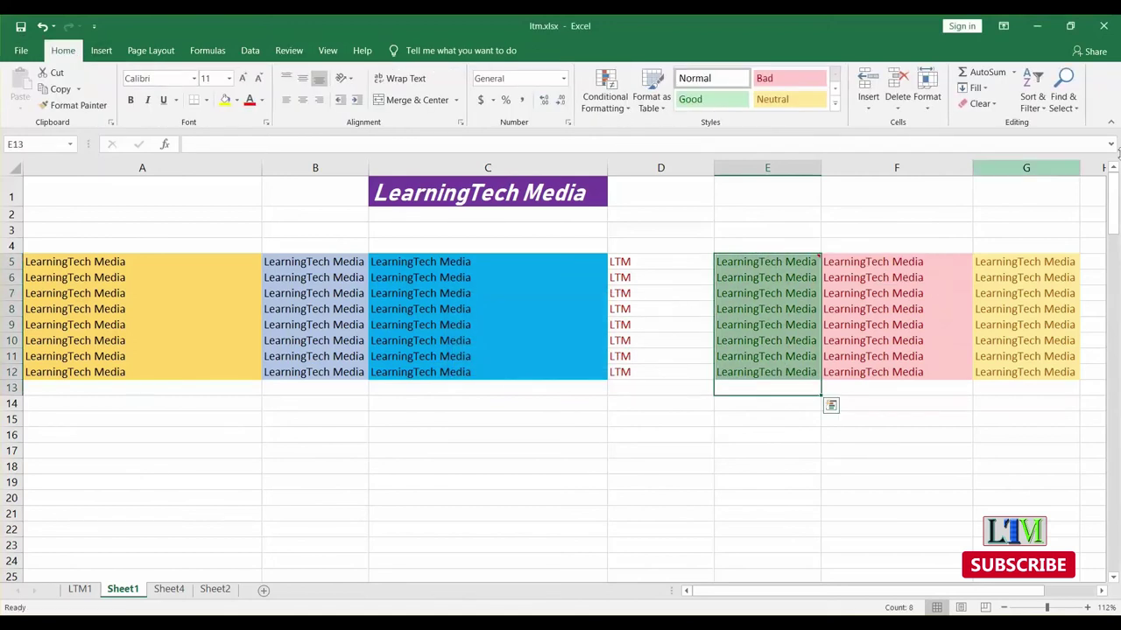
click(1063, 98)
click(1024, 158)
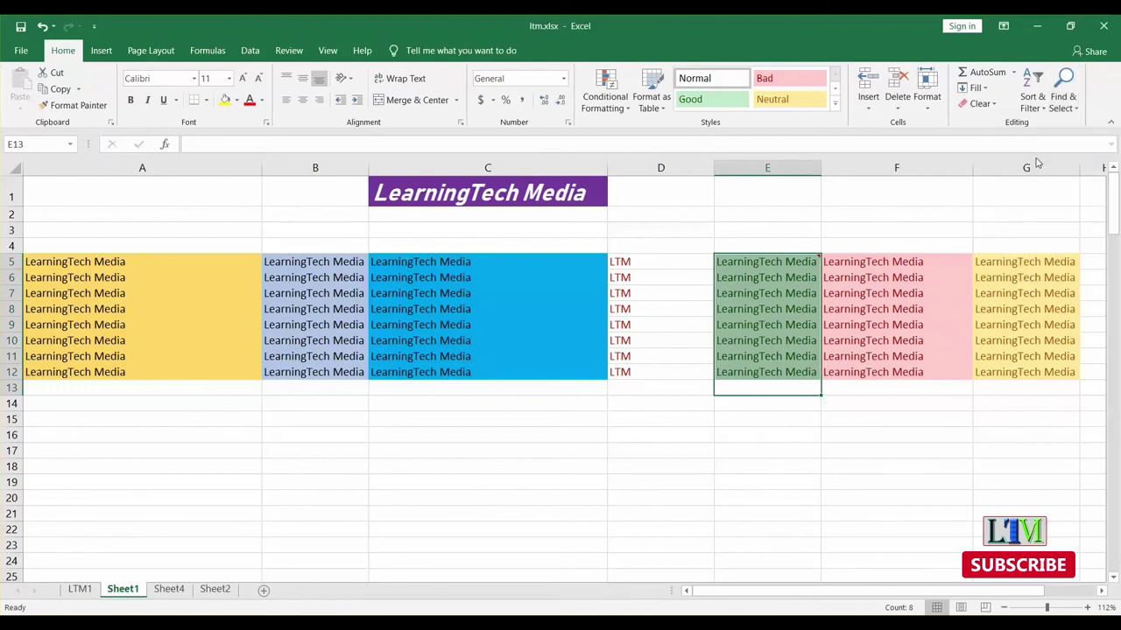
click(838, 383)
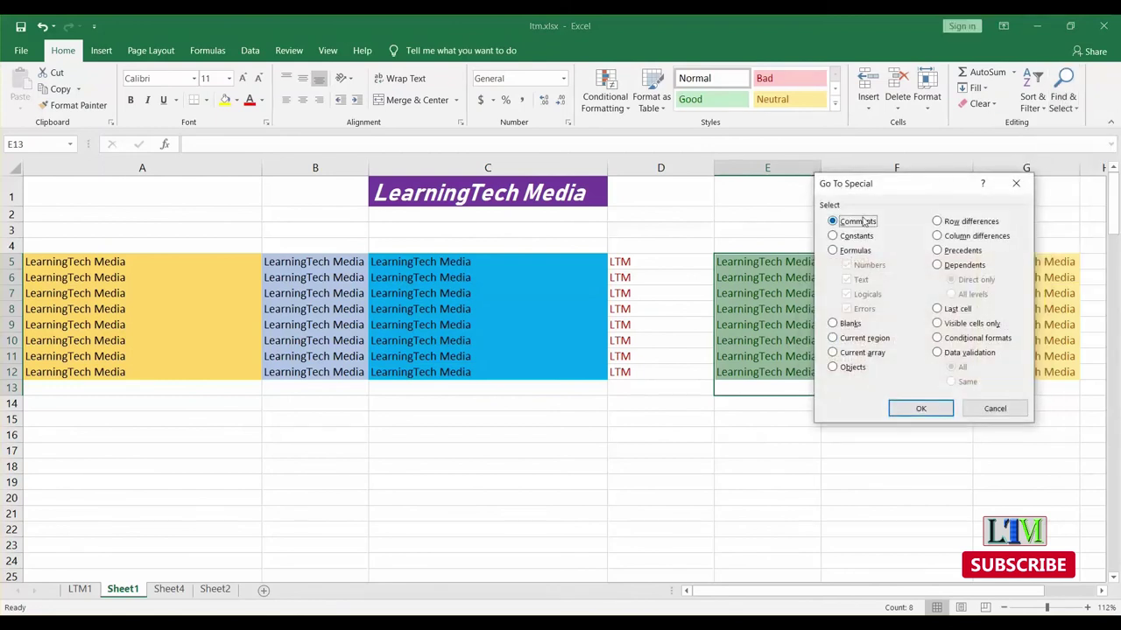
click(921, 408)
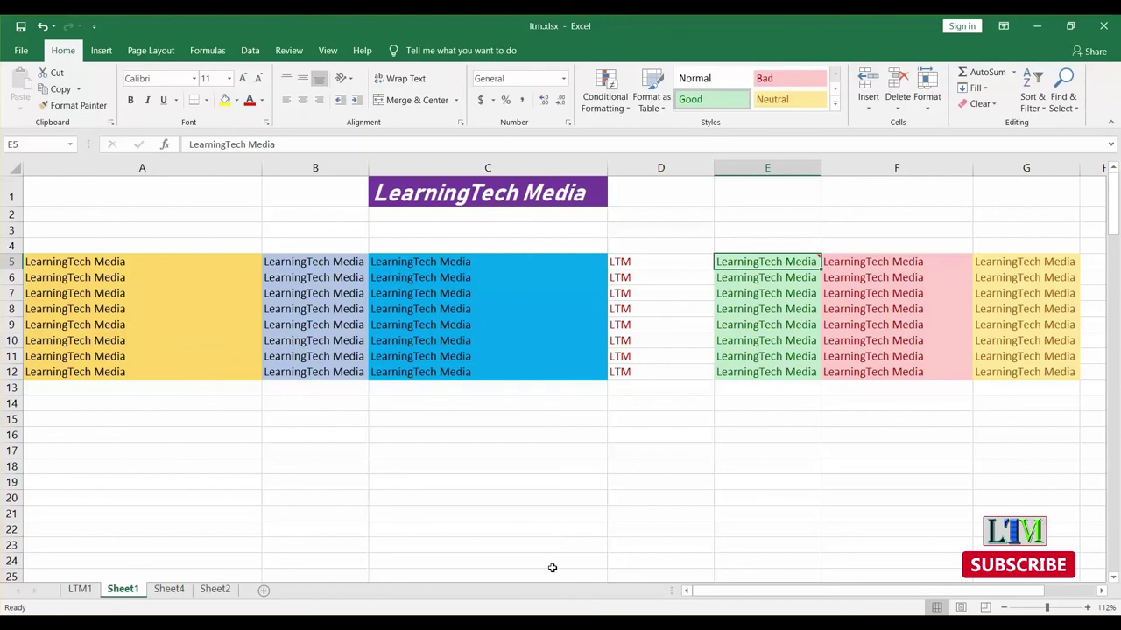
drag(726, 593, 728, 598)
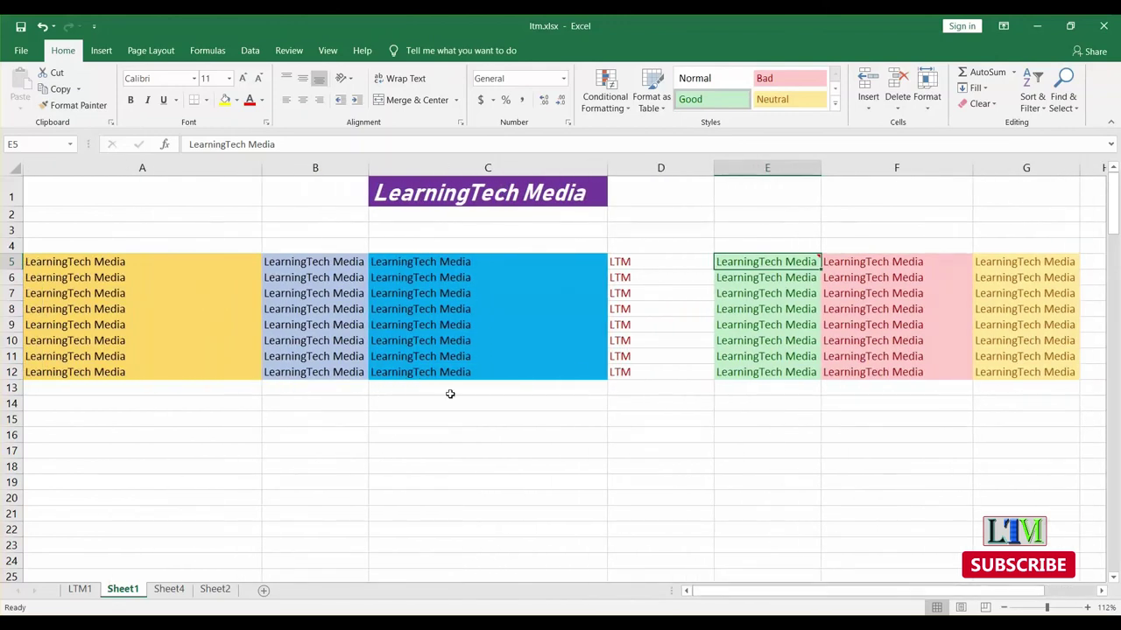